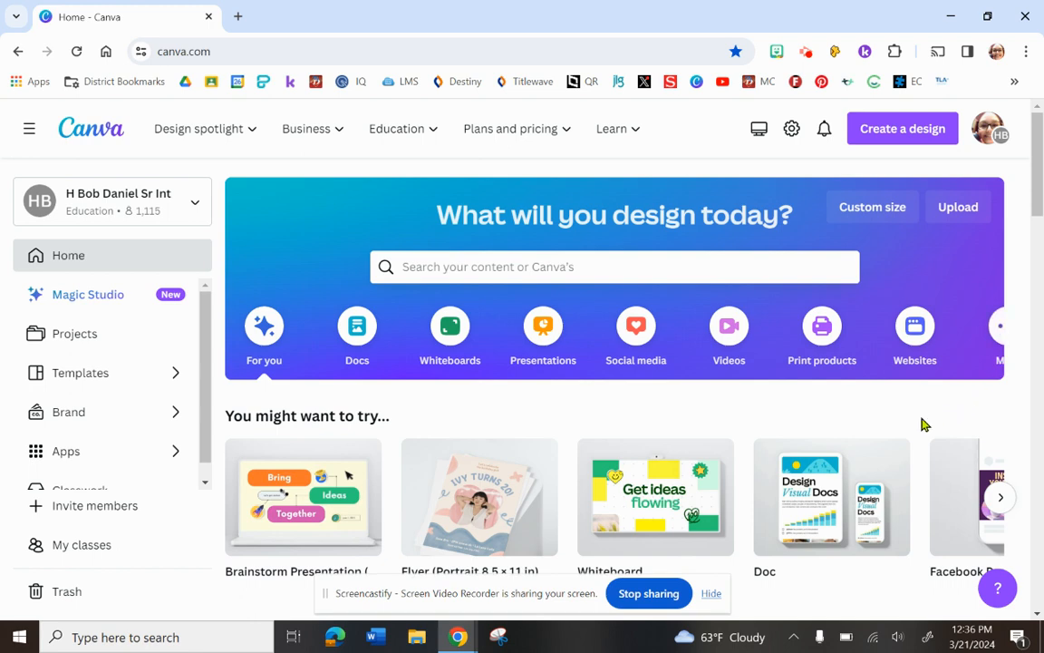
Look through the home page's design types and recent designs, open the practice calendar design, and return to the home page.
{"action": "scroll", "coordinate": [614, 336], "scroll_direction": "right", "scroll_amount": 1}
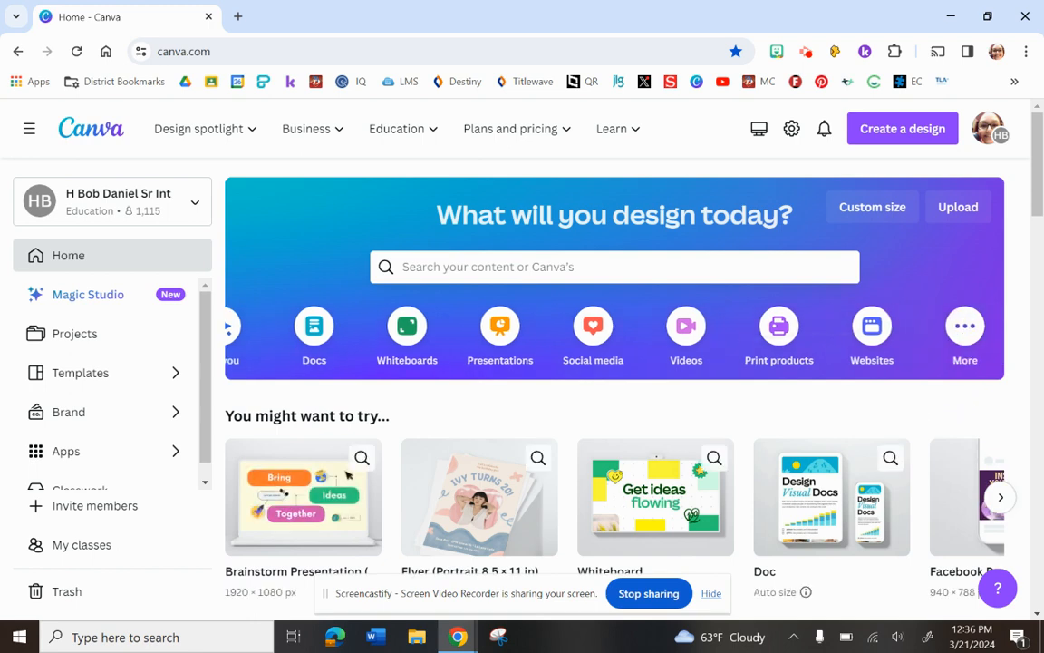
{"action": "scroll", "coordinate": [615, 362], "scroll_direction": "down", "scroll_amount": 1}
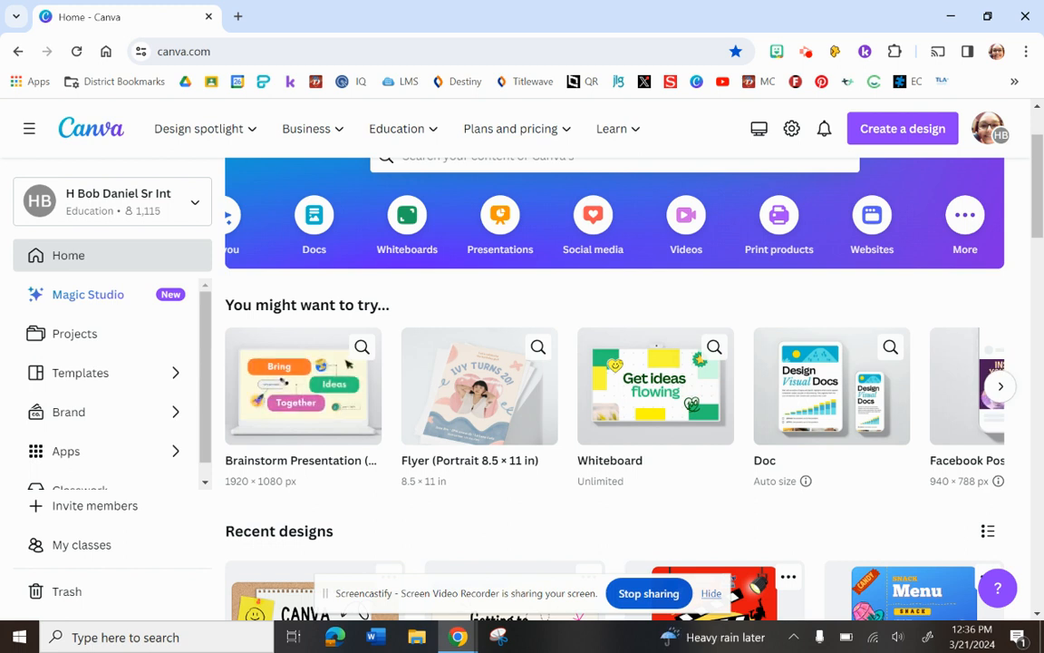
{"action": "scroll", "coordinate": [347, 363], "scroll_direction": "down", "scroll_amount": 3}
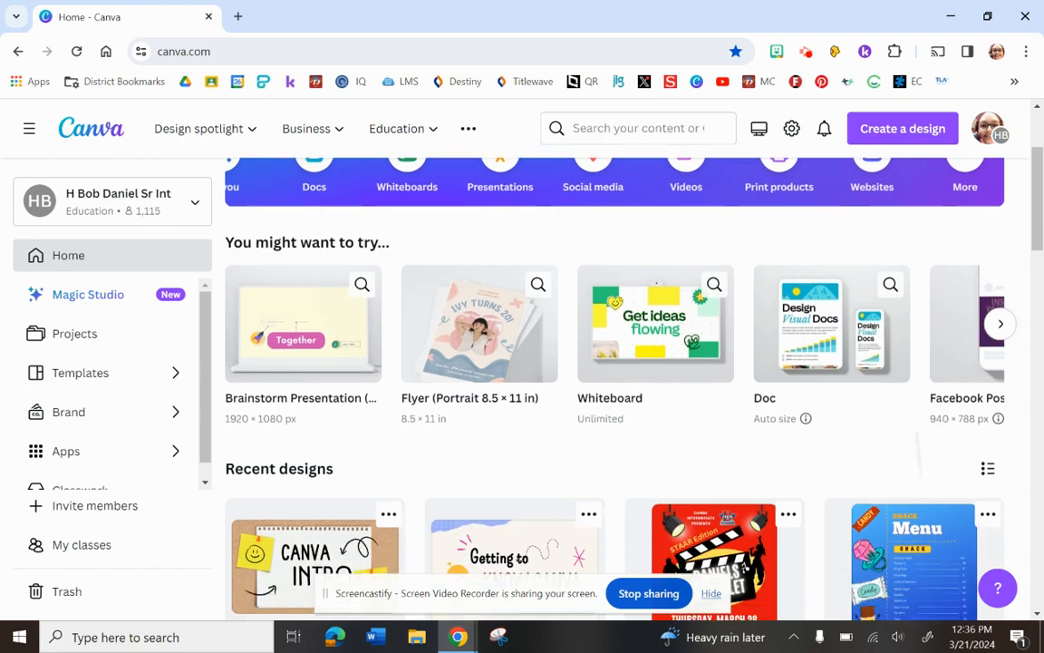
{"action": "scroll", "coordinate": [580, 363], "scroll_direction": "down", "scroll_amount": 1}
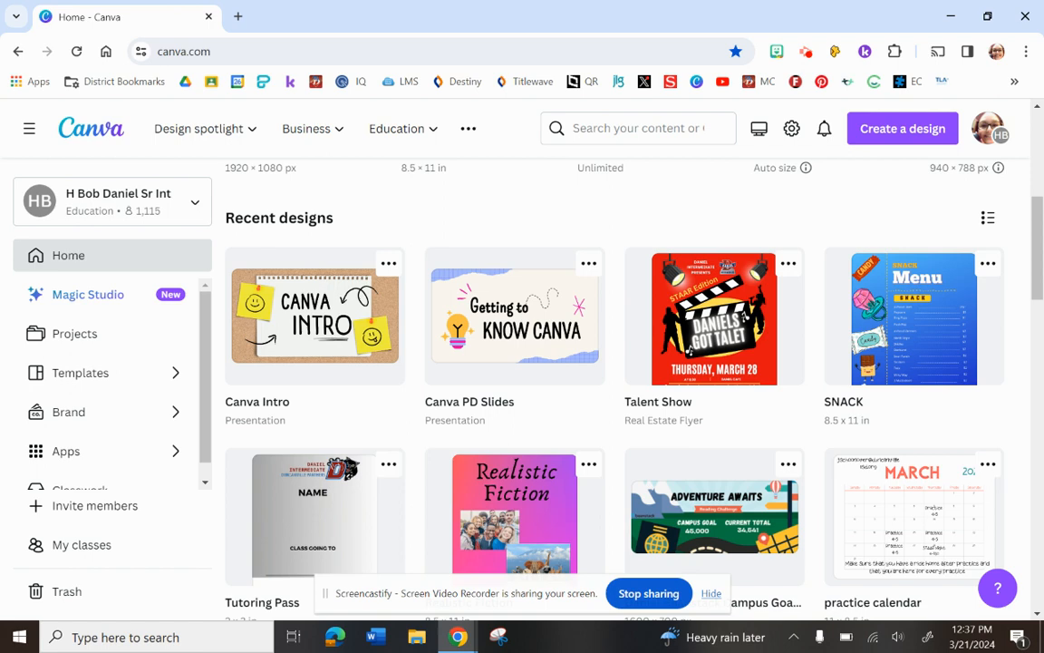
{"action": "scroll", "coordinate": [615, 381], "scroll_direction": "down", "scroll_amount": 2}
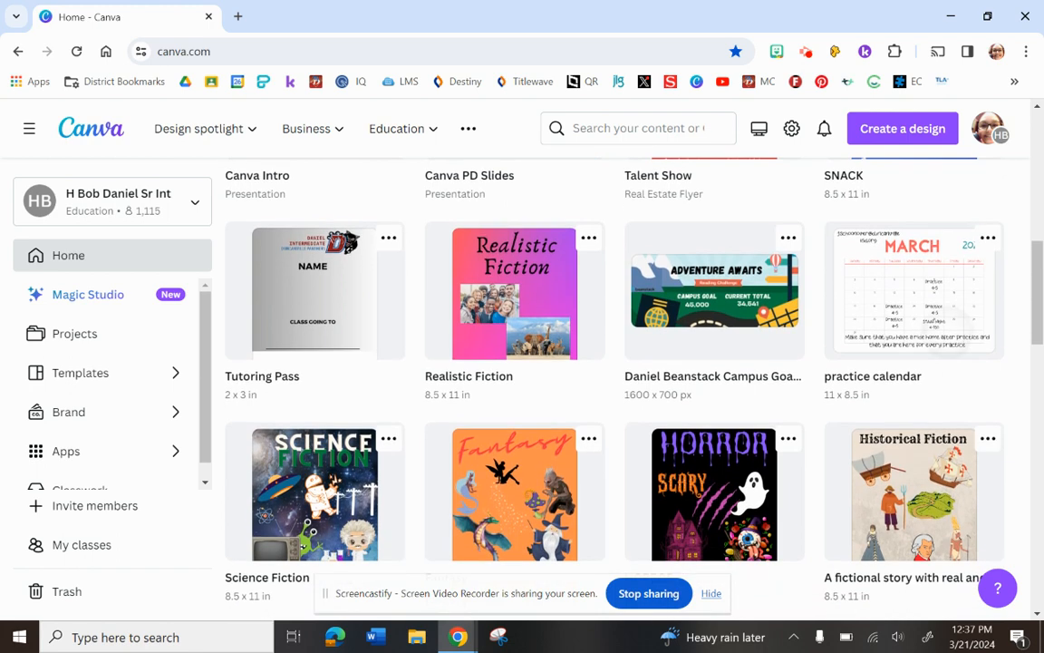
{"action": "left_click", "coordinate": [861, 231]}
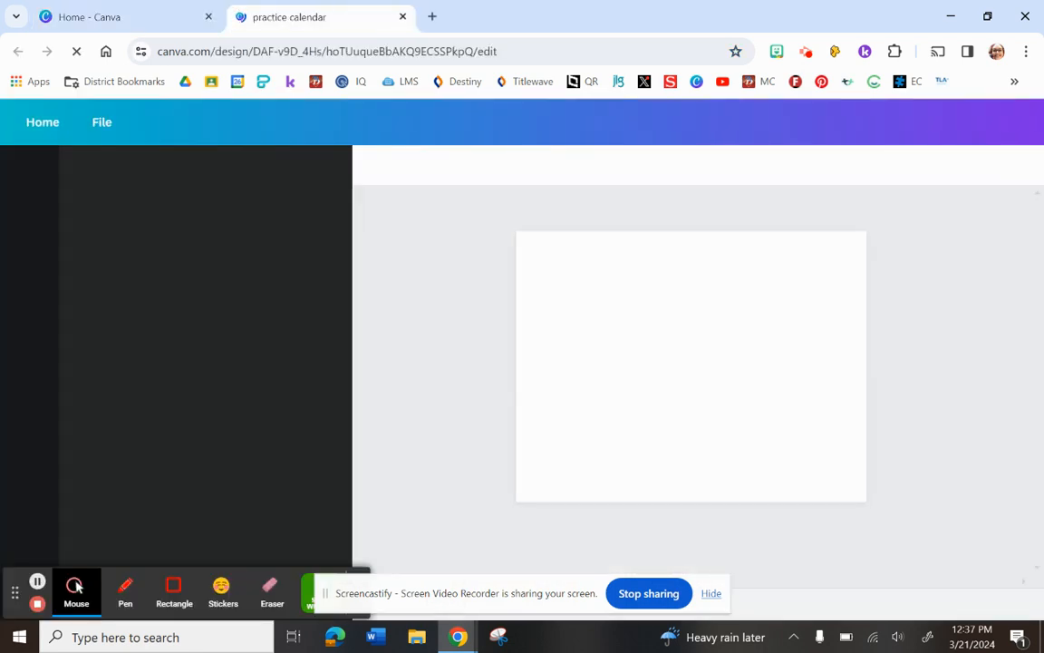
{"action": "left_click", "coordinate": [125, 17]}
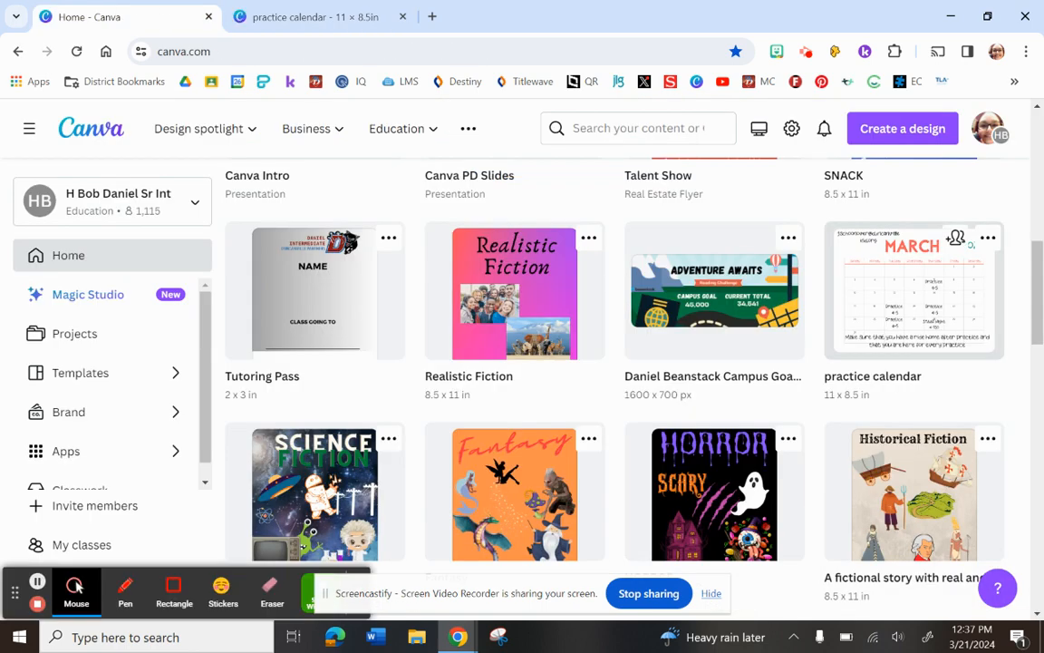
Browse further through the recent designs and open the 3D Guess the Word Quiz Presentation.
{"action": "scroll", "coordinate": [956, 237], "scroll_direction": "down", "scroll_amount": 3}
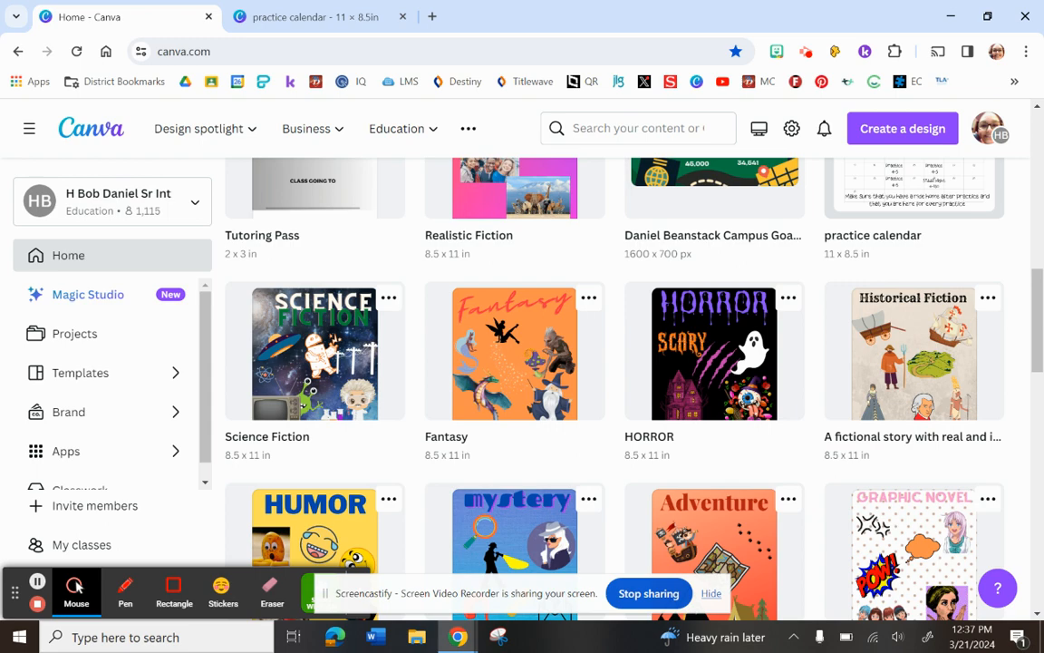
{"action": "scroll", "coordinate": [926, 392], "scroll_direction": "down", "scroll_amount": 5}
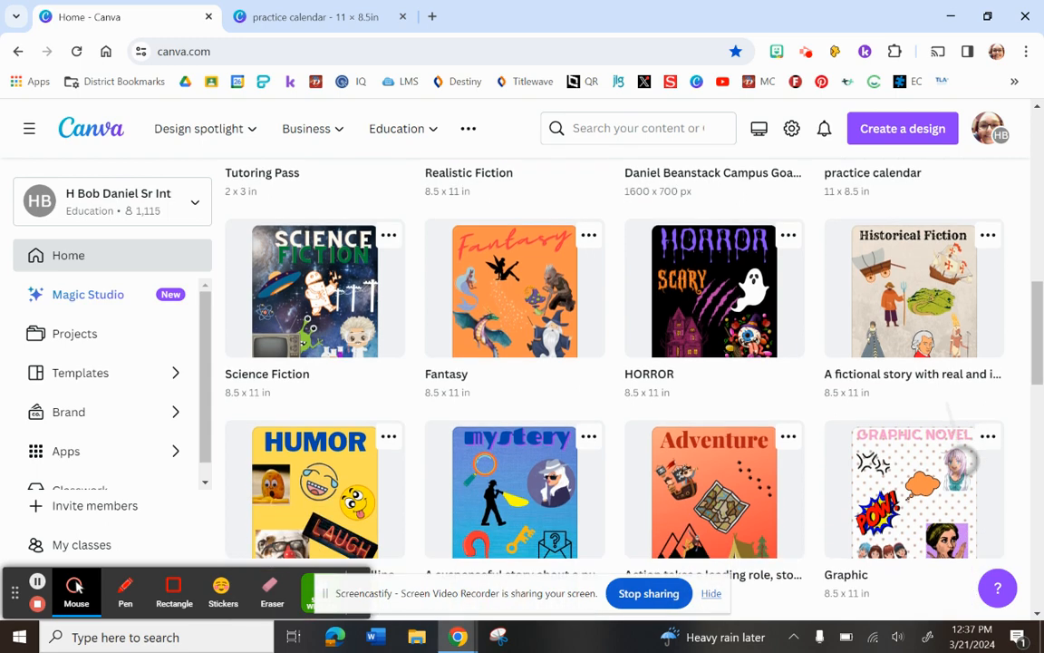
{"action": "scroll", "coordinate": [927, 392], "scroll_direction": "down", "scroll_amount": 2}
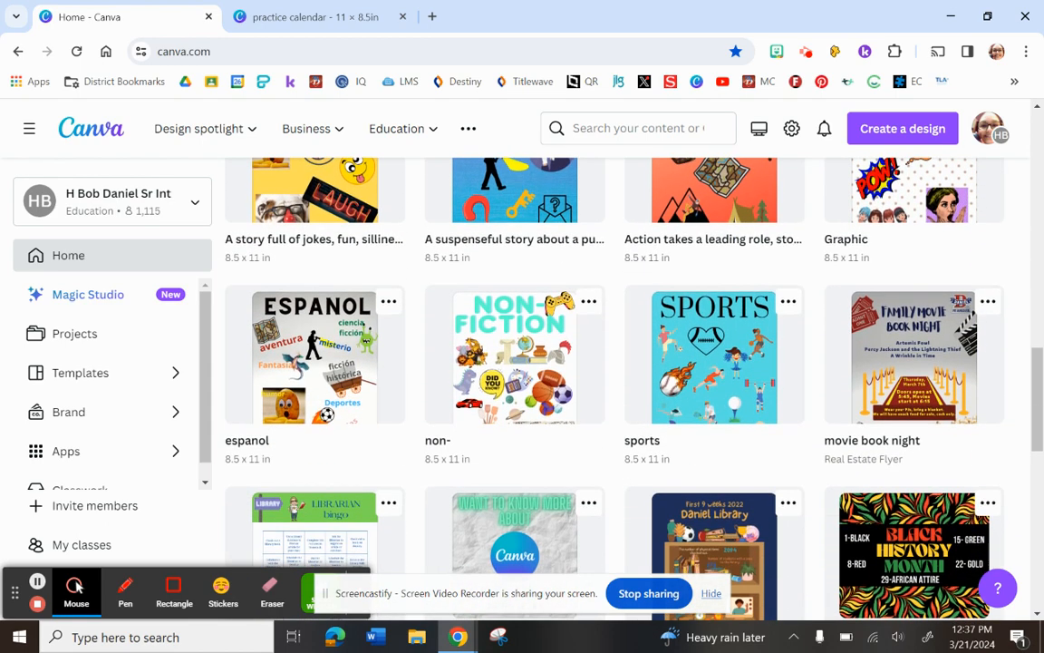
{"action": "scroll", "coordinate": [957, 453], "scroll_direction": "down", "scroll_amount": 3}
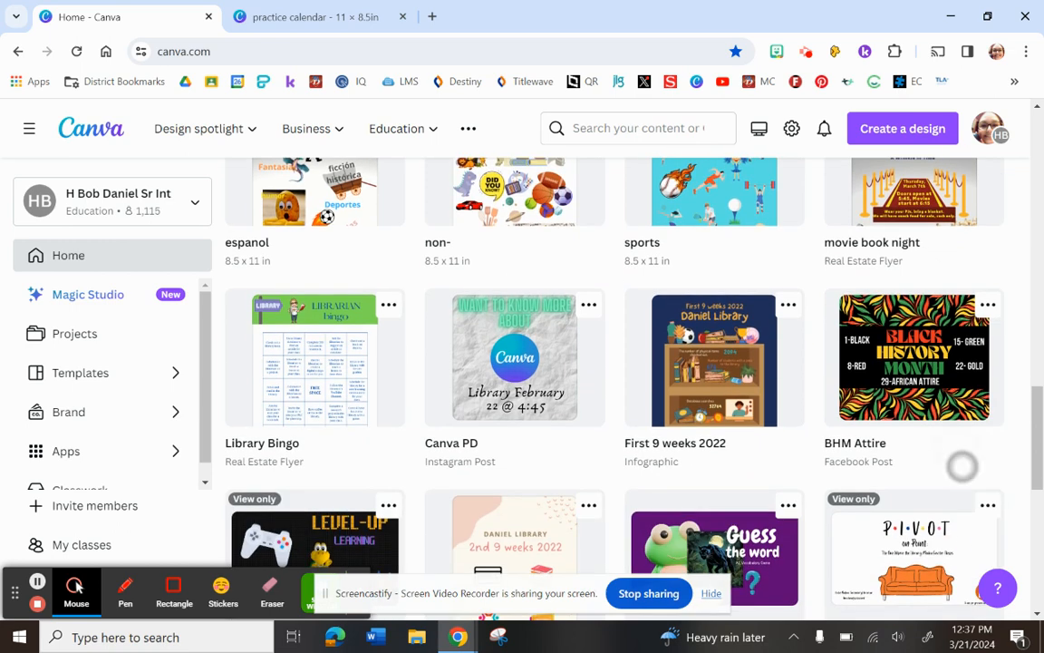
{"action": "scroll", "coordinate": [950, 371], "scroll_direction": "down", "scroll_amount": 2}
{"action": "scroll", "coordinate": [951, 372], "scroll_direction": "down", "scroll_amount": 3}
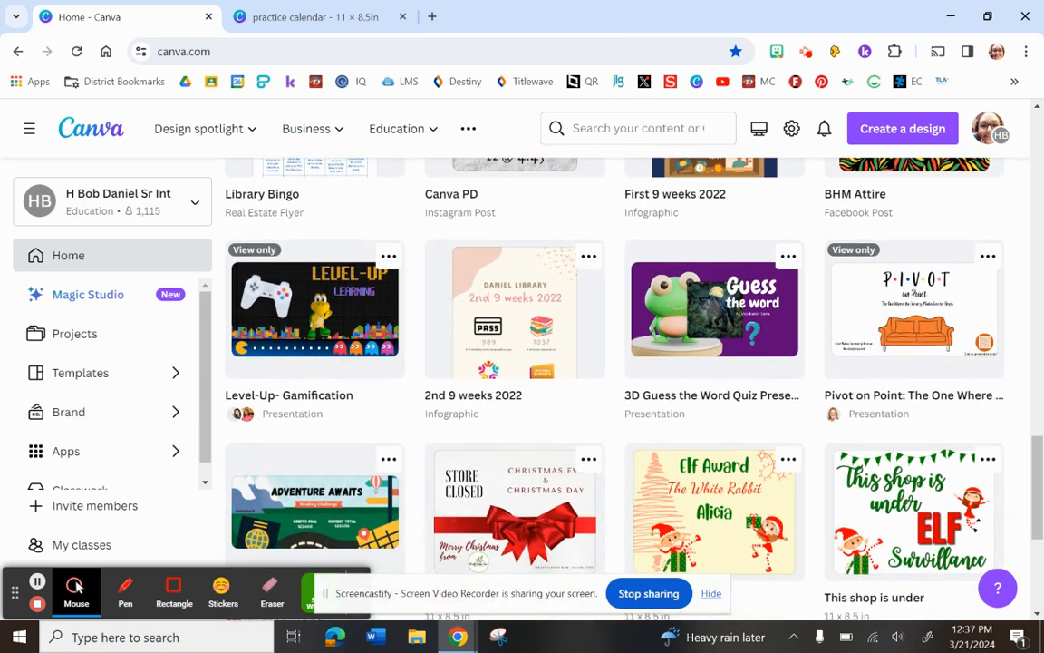
{"action": "left_click", "coordinate": [639, 276]}
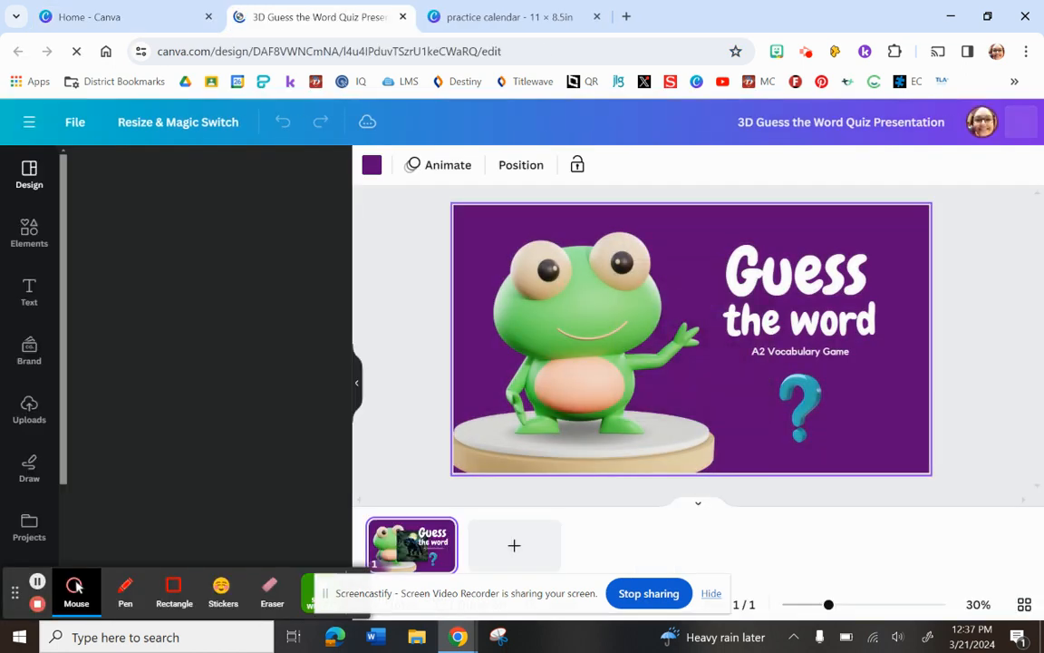
Select the black panther photo on the slide, examine it up close, and return to the home page.
{"action": "left_click", "coordinate": [671, 354]}
{"action": "scroll", "coordinate": [688, 356], "scroll_direction": "up", "scroll_amount": 5}
{"action": "scroll", "coordinate": [687, 354], "scroll_direction": "down", "scroll_amount": 2}
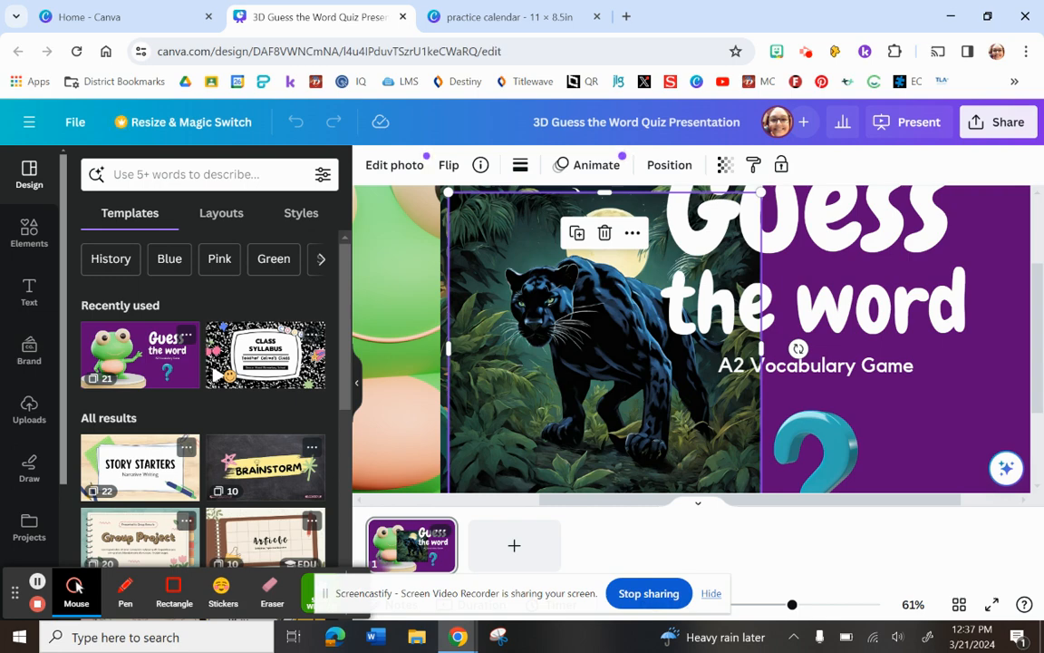
{"action": "left_click", "coordinate": [90, 18]}
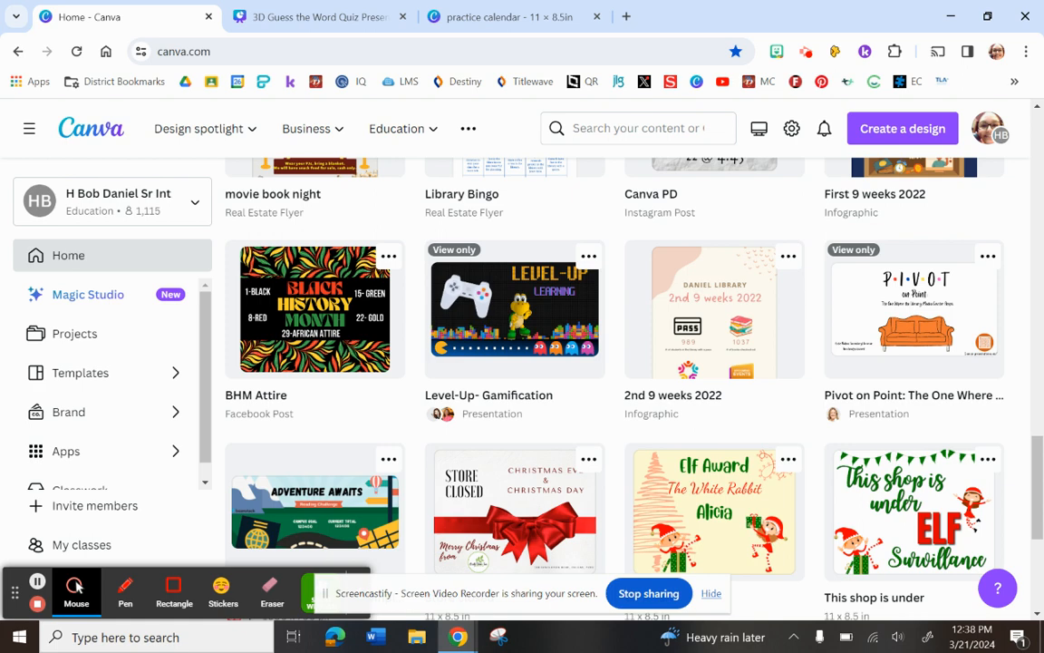
View the 2nd 9 weeks 2022 infographic and the Beanstack Campus Goal Template preview, returning to the recent designs after each.
{"action": "left_click", "coordinate": [728, 322]}
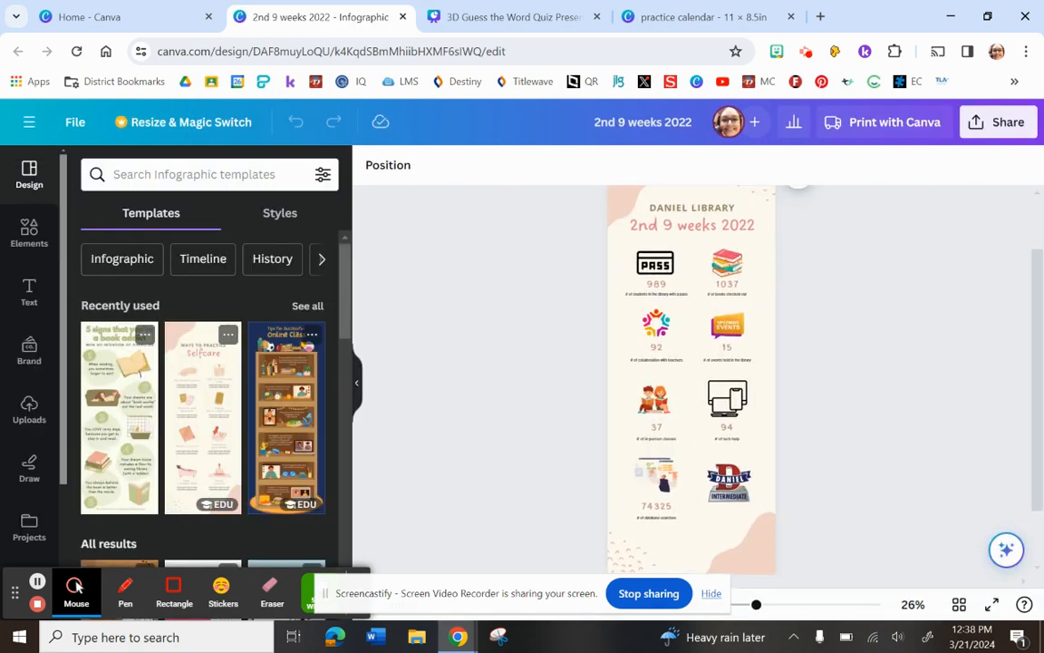
{"action": "left_click", "coordinate": [110, 17]}
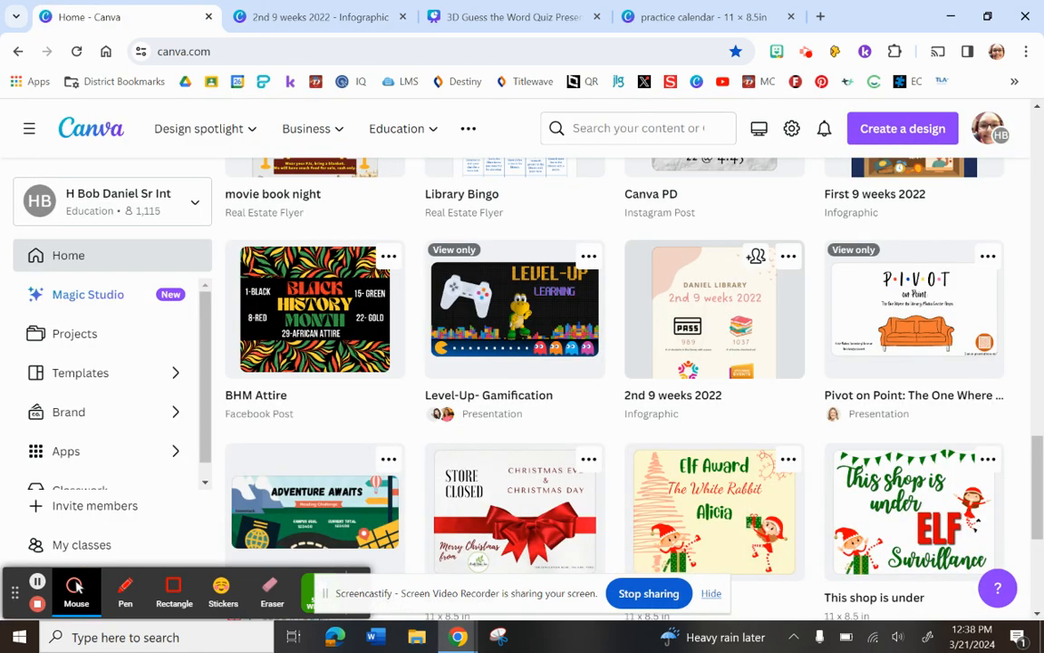
{"action": "scroll", "coordinate": [617, 363], "scroll_direction": "down", "scroll_amount": 2}
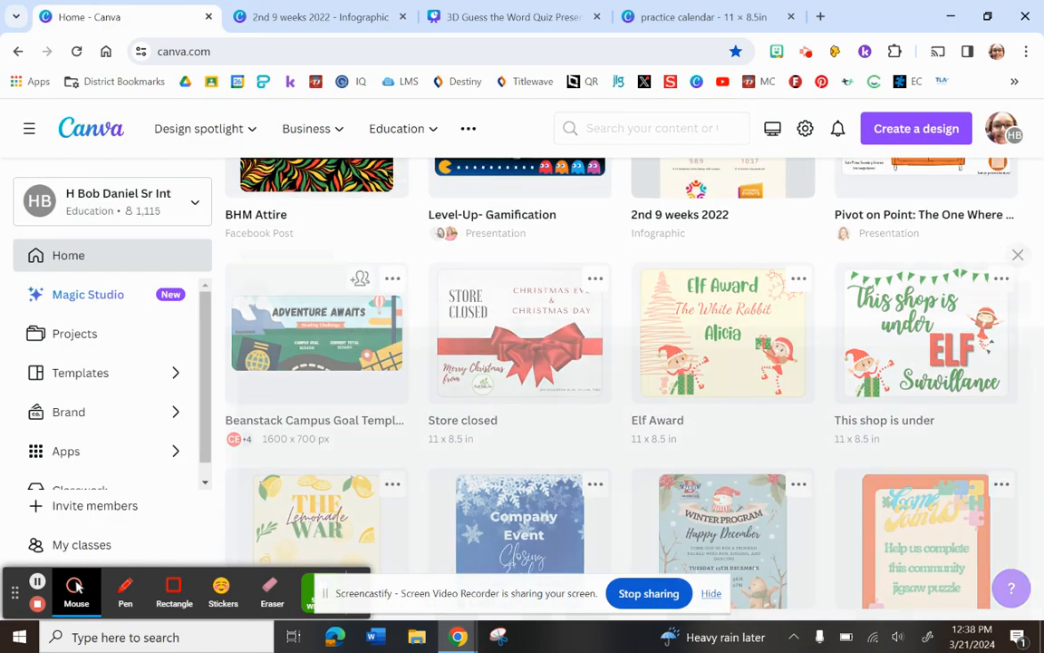
{"action": "left_click", "coordinate": [317, 327]}
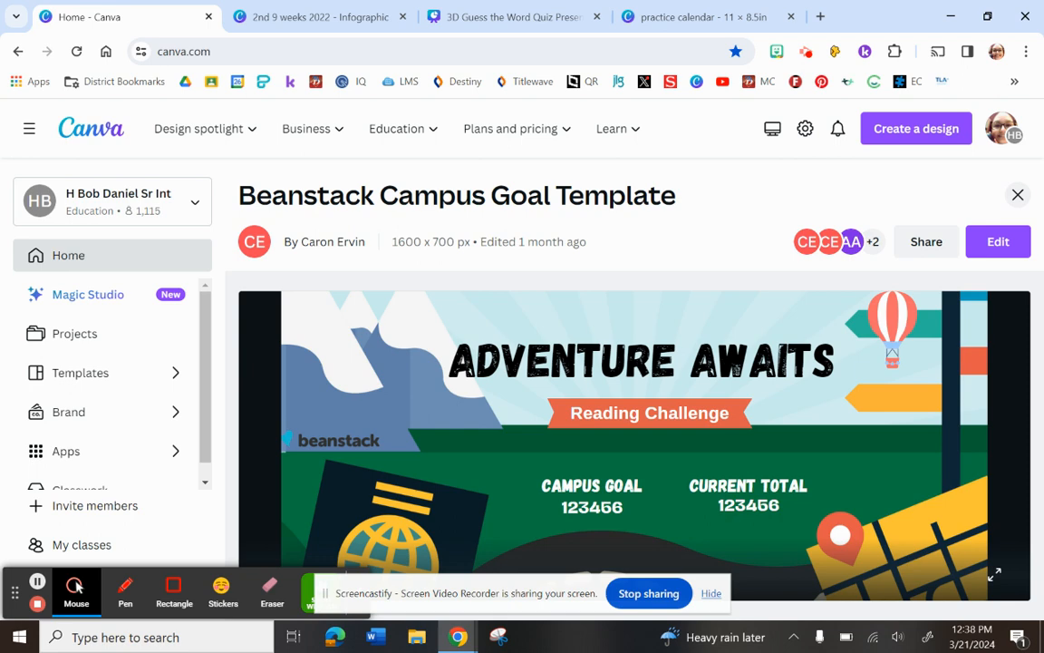
{"action": "left_click", "coordinate": [1018, 195]}
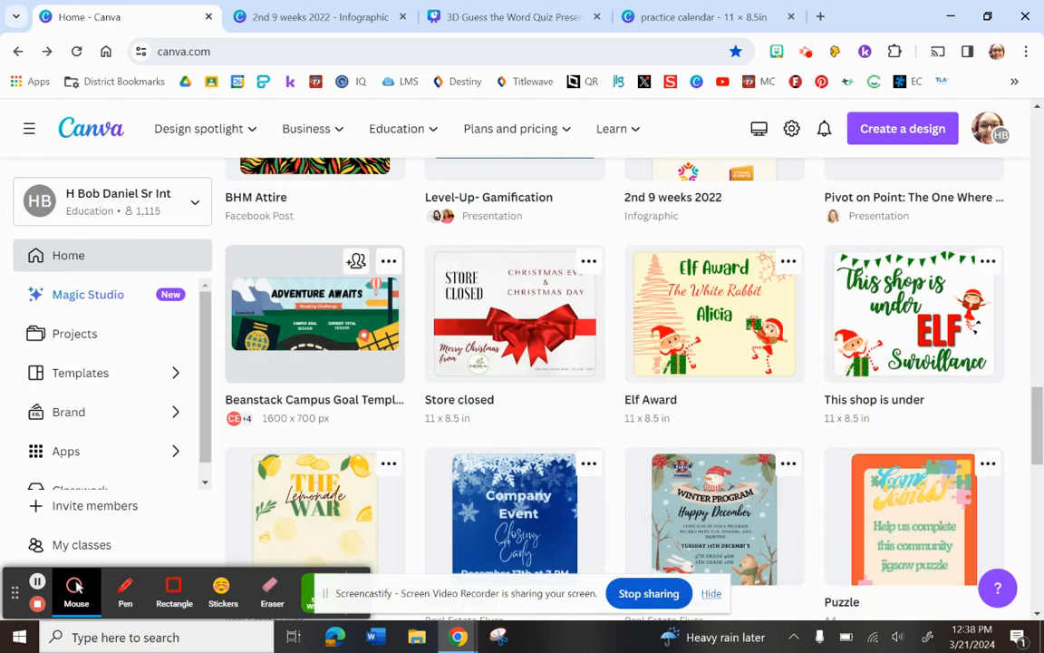
Examine the older recent designs, including the seasonal flyers and event posters, and go back to the start of the page.
{"action": "scroll", "coordinate": [615, 363], "scroll_direction": "down", "scroll_amount": 2}
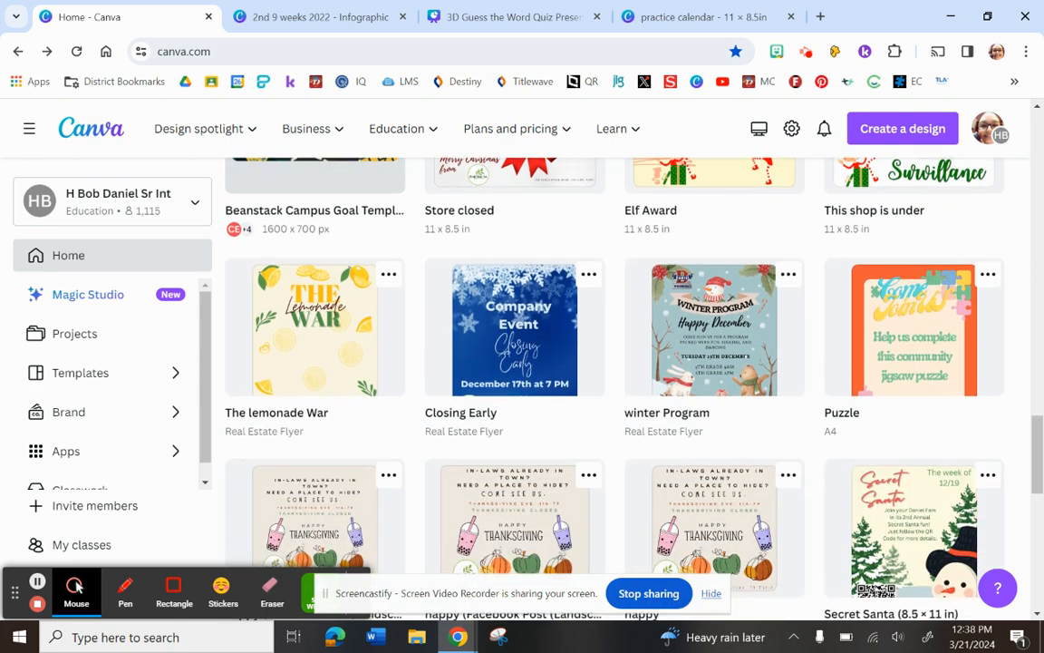
{"action": "scroll", "coordinate": [614, 363], "scroll_direction": "down", "scroll_amount": 2}
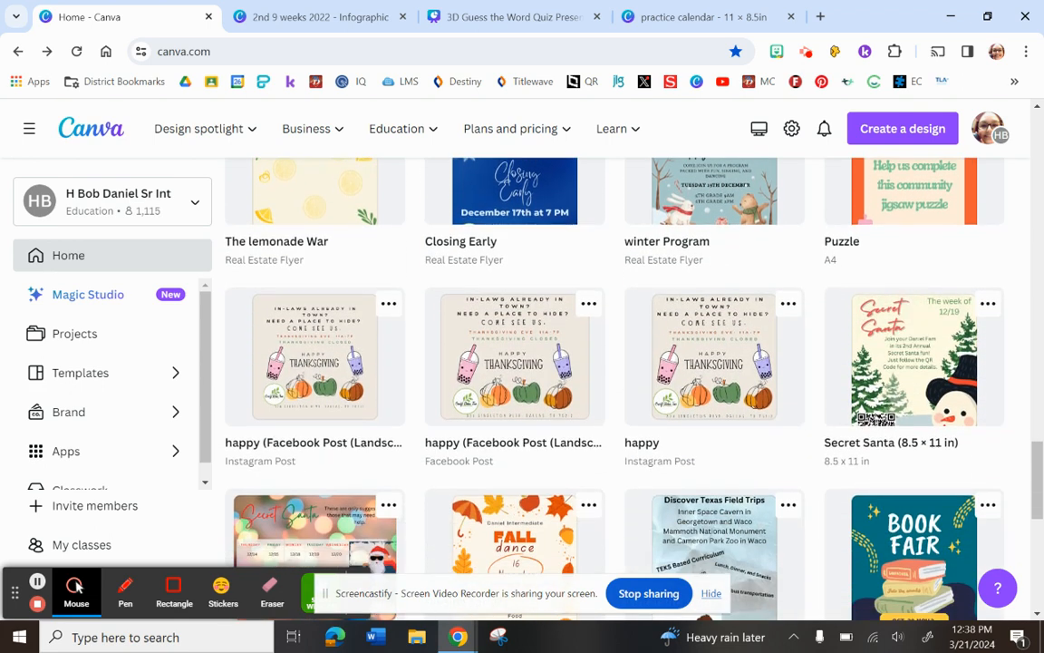
{"action": "scroll", "coordinate": [718, 426], "scroll_direction": "down", "scroll_amount": 1}
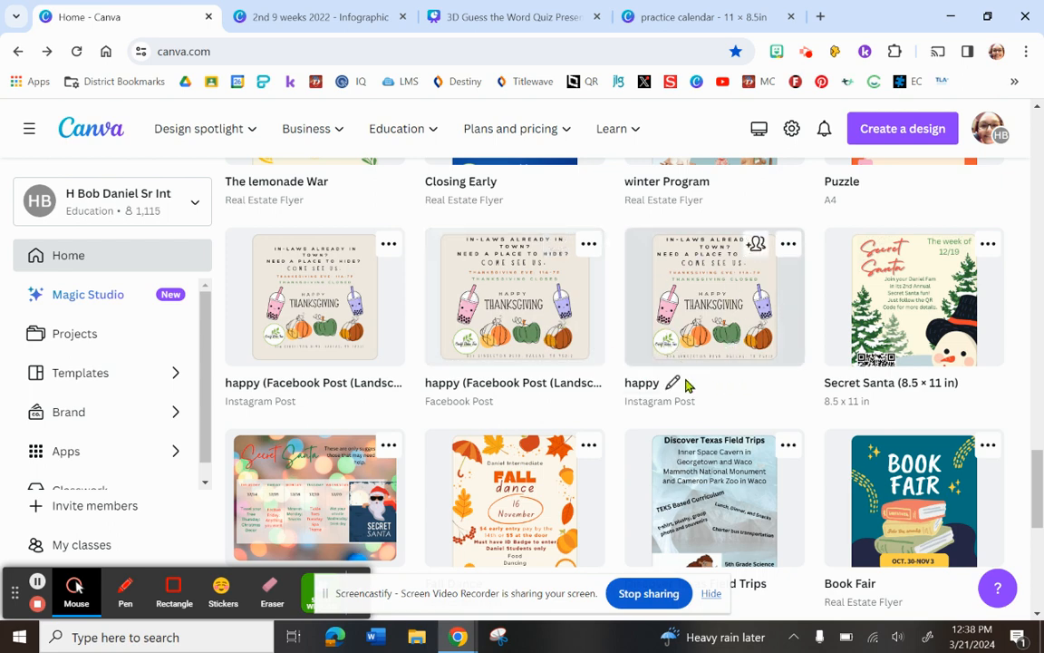
{"action": "scroll", "coordinate": [687, 385], "scroll_direction": "down", "scroll_amount": 3}
{"action": "scroll", "coordinate": [813, 476], "scroll_direction": "down", "scroll_amount": 3}
{"action": "scroll", "coordinate": [828, 493], "scroll_direction": "down", "scroll_amount": 2}
{"action": "scroll", "coordinate": [843, 438], "scroll_direction": "up", "scroll_amount": 10}
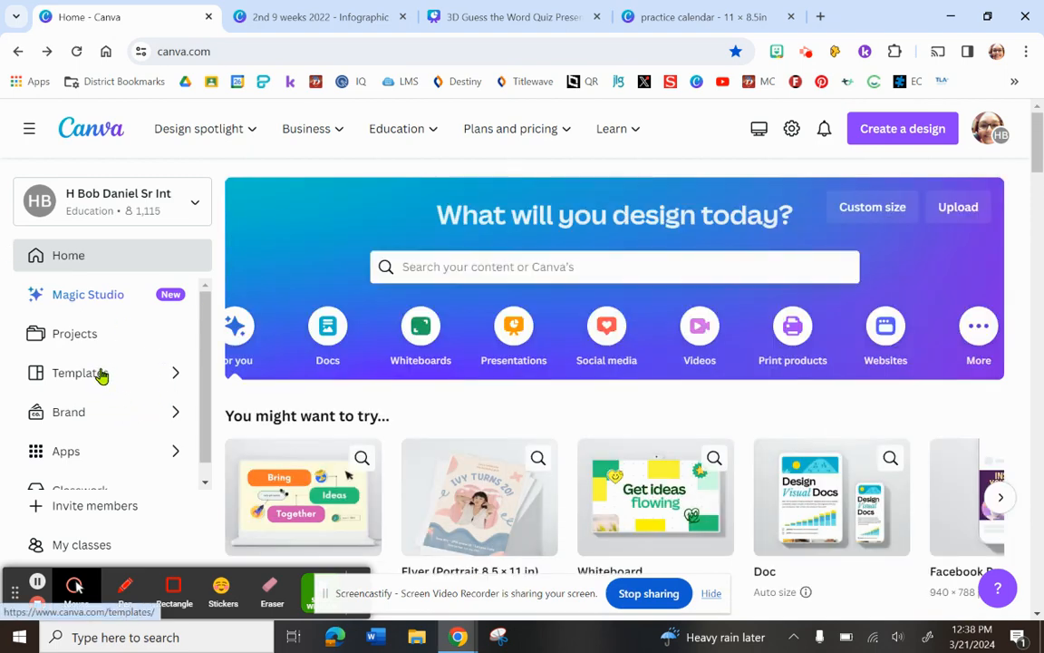
Open the template library and browse its ready-to-teach lessons and grade categories as far as Grades 7 to 11.
{"action": "left_click", "coordinate": [99, 374]}
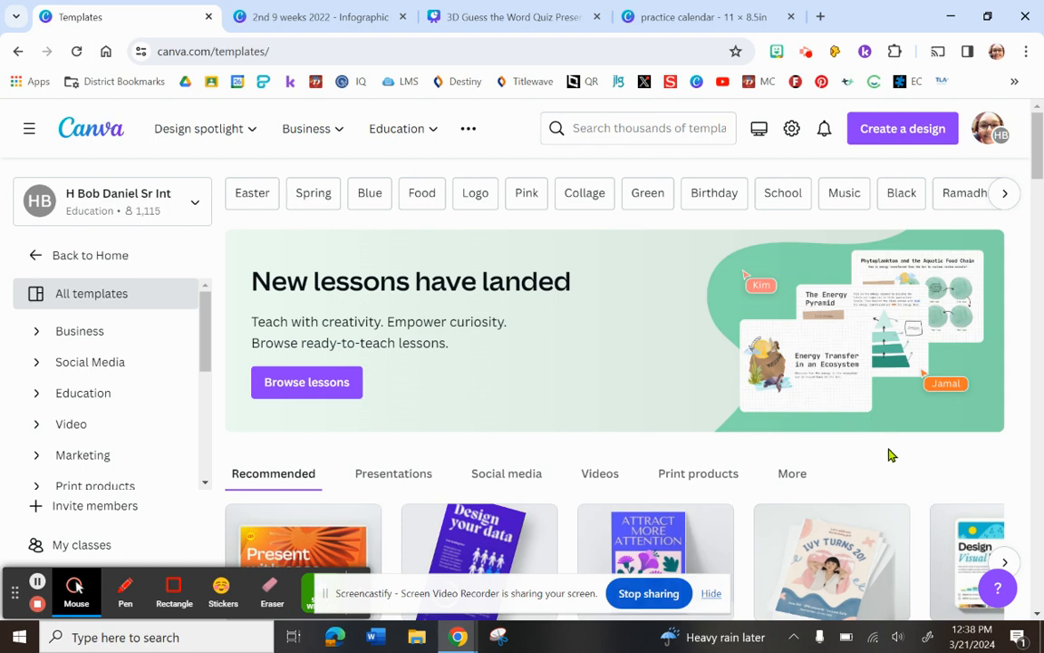
{"action": "scroll", "coordinate": [888, 455], "scroll_direction": "down", "scroll_amount": 3}
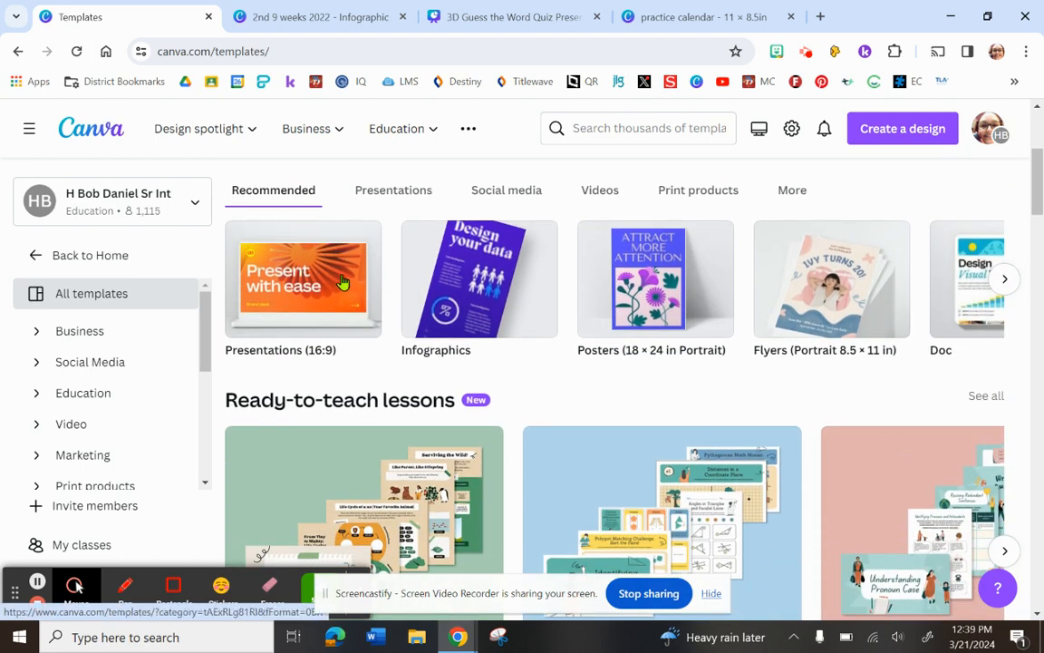
{"action": "scroll", "coordinate": [779, 375], "scroll_direction": "down", "scroll_amount": 2}
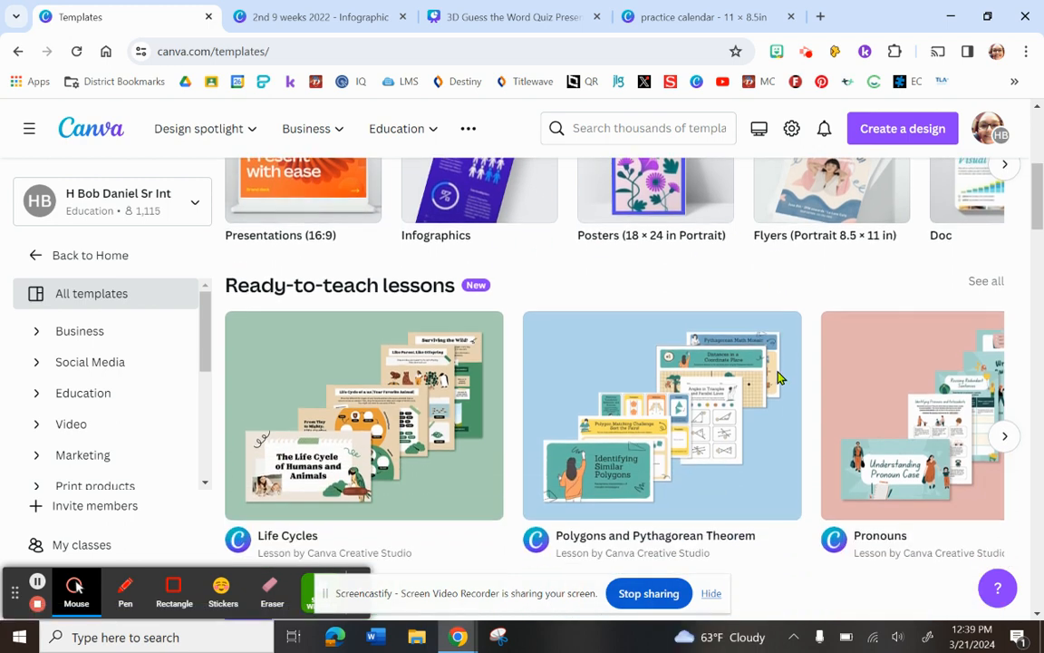
{"action": "scroll", "coordinate": [779, 375], "scroll_direction": "down", "scroll_amount": 4}
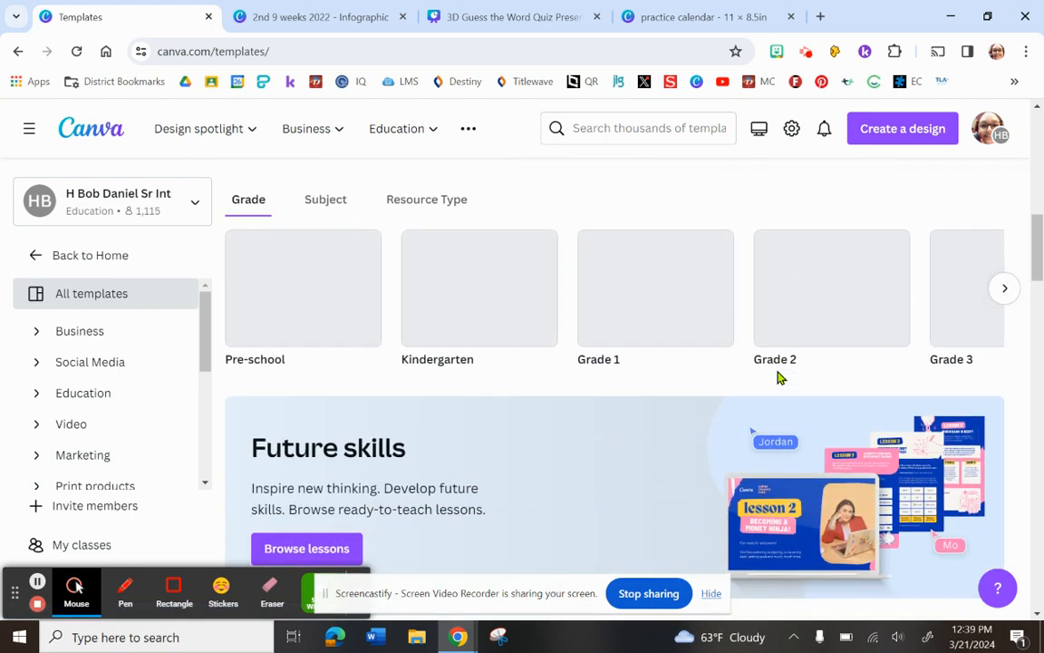
{"action": "left_click", "coordinate": [1012, 291]}
{"action": "left_click", "coordinate": [1011, 291]}
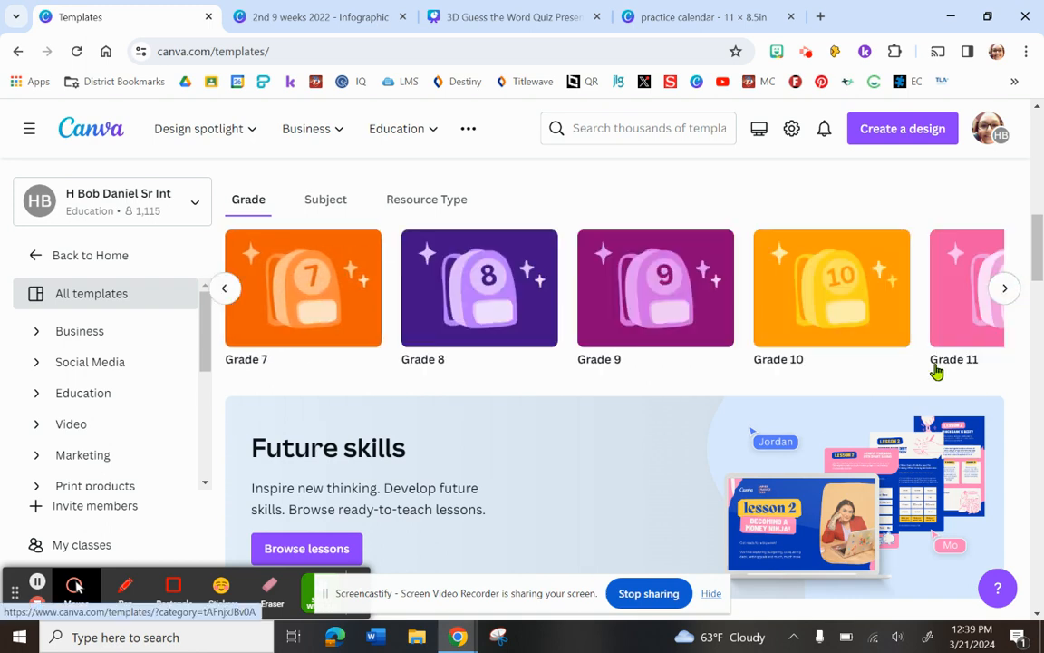
Look over the template collections Inspired By Your Last Design, Trending Near You and New in Canva.
{"action": "scroll", "coordinate": [937, 368], "scroll_direction": "down", "scroll_amount": 4}
{"action": "scroll", "coordinate": [938, 372], "scroll_direction": "down", "scroll_amount": 8}
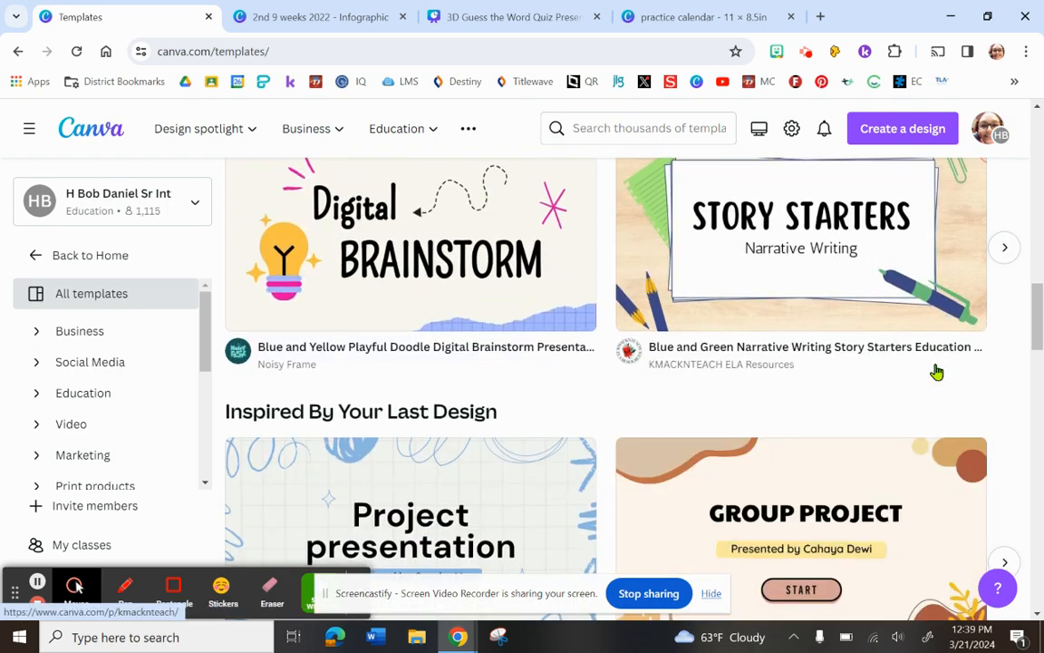
{"action": "scroll", "coordinate": [934, 368], "scroll_direction": "down", "scroll_amount": 3}
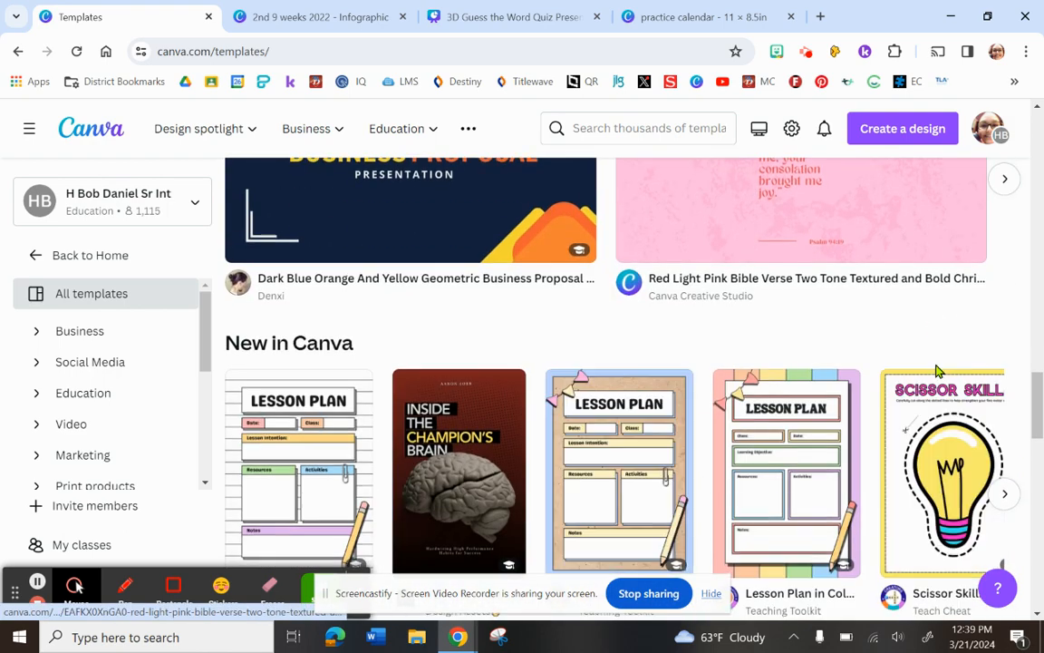
{"action": "scroll", "coordinate": [934, 368], "scroll_direction": "up", "scroll_amount": 4}
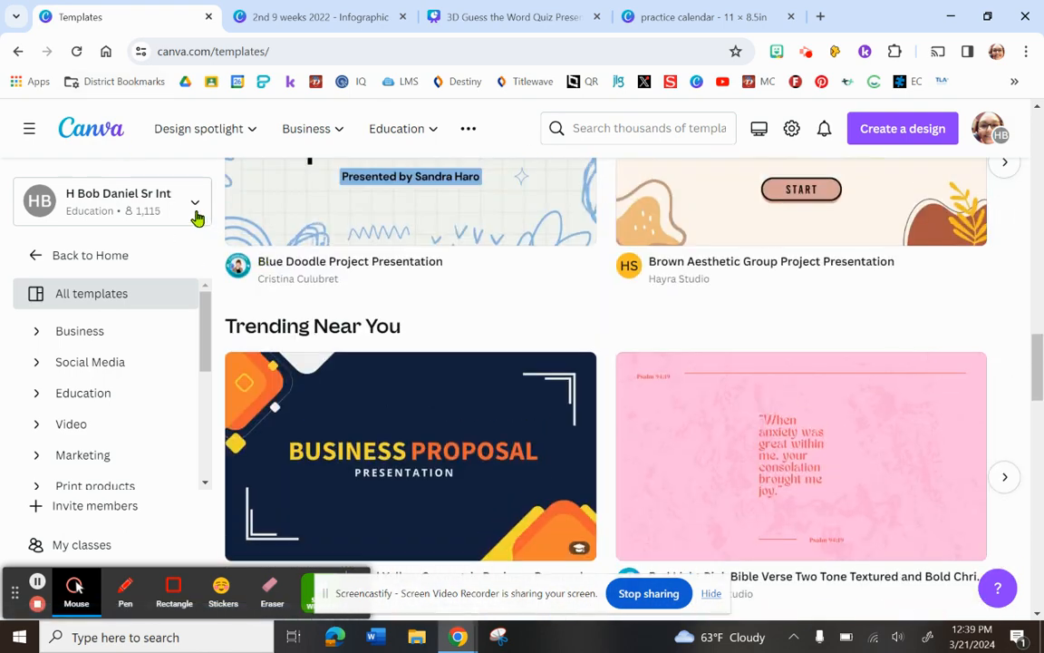
Return from the template library to the home page and show the remaining navigation entries down to Classwork.
{"action": "left_click", "coordinate": [69, 260]}
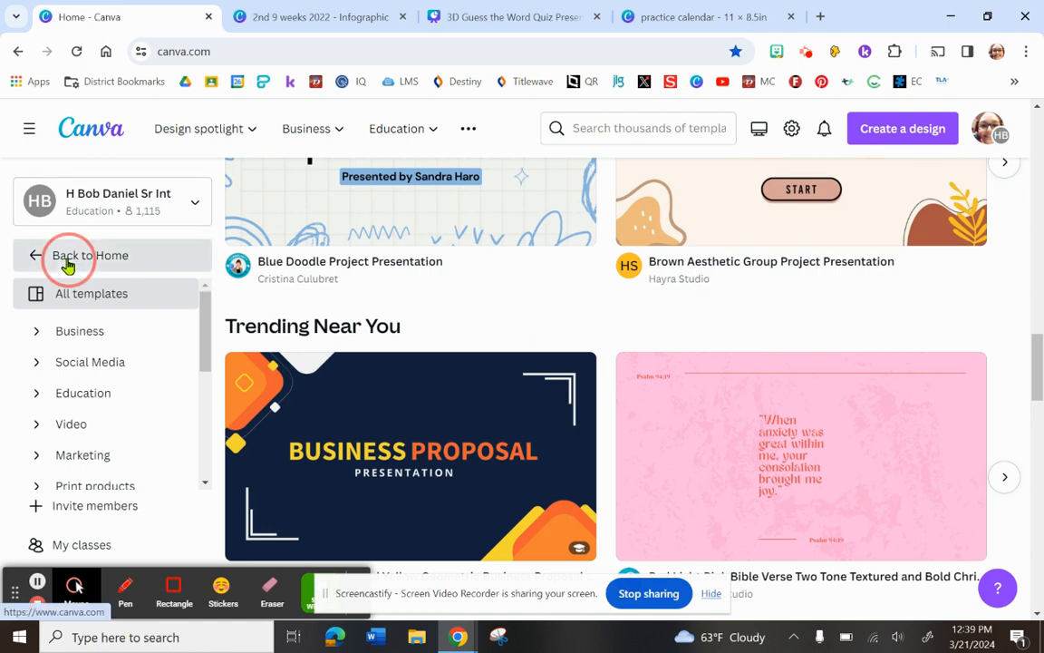
{"action": "left_click_drag", "start_coordinate": [204, 351], "coordinate": [214, 472]}
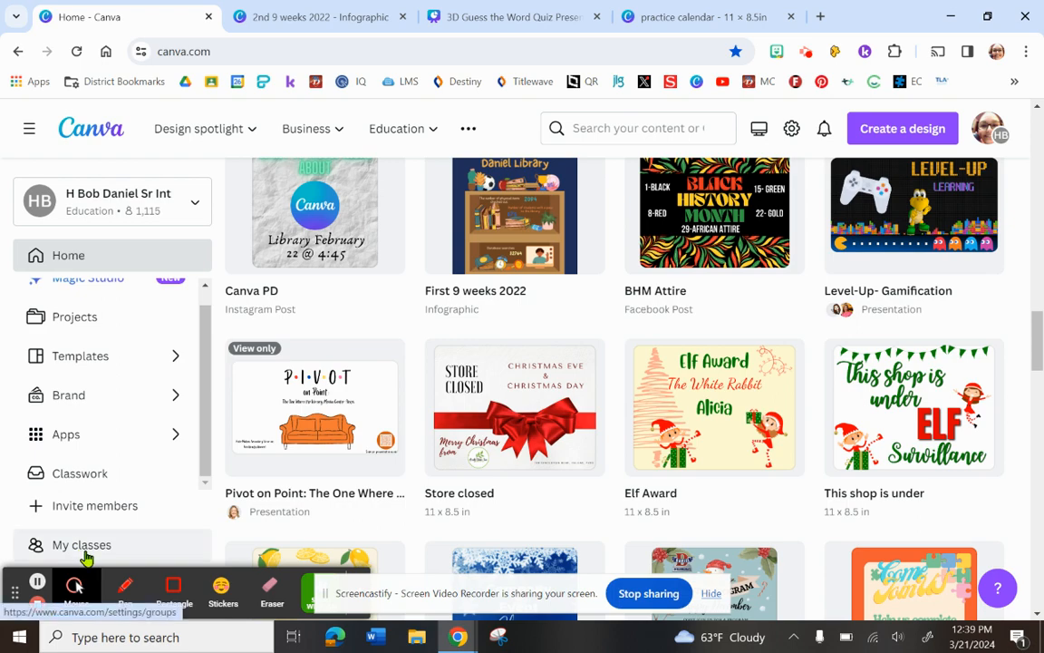
{"action": "scroll", "coordinate": [132, 409], "scroll_direction": "down", "scroll_amount": 1}
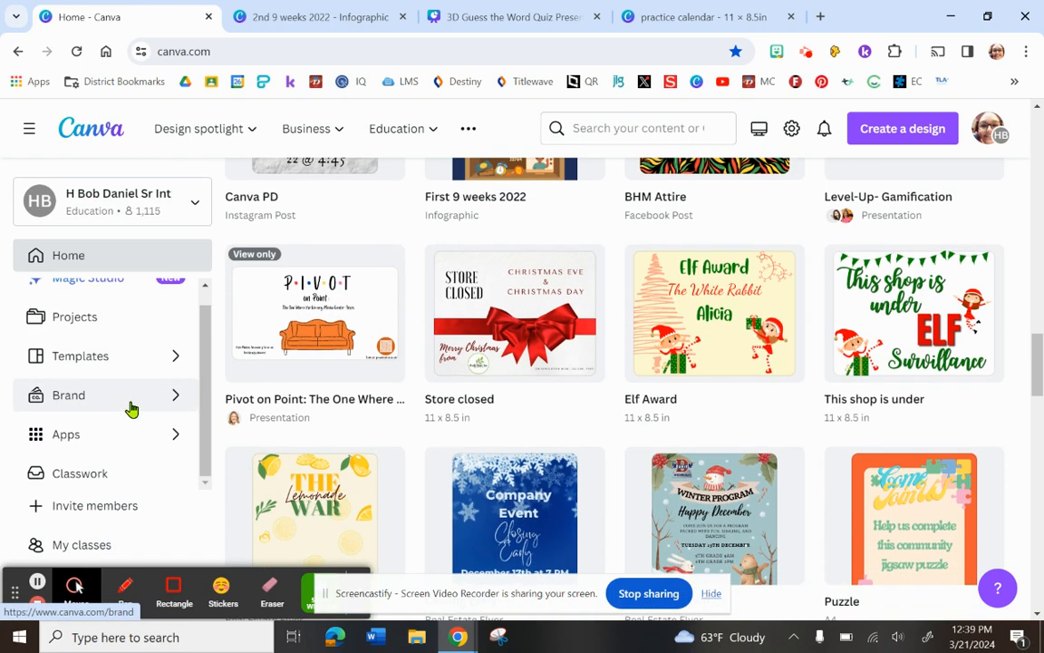
Create a new blank design using the Flyer (Portrait 8.5 × 11 in) format.
{"action": "scroll", "coordinate": [132, 408], "scroll_direction": "up", "scroll_amount": 1}
{"action": "scroll", "coordinate": [559, 191], "scroll_direction": "up", "scroll_amount": 5}
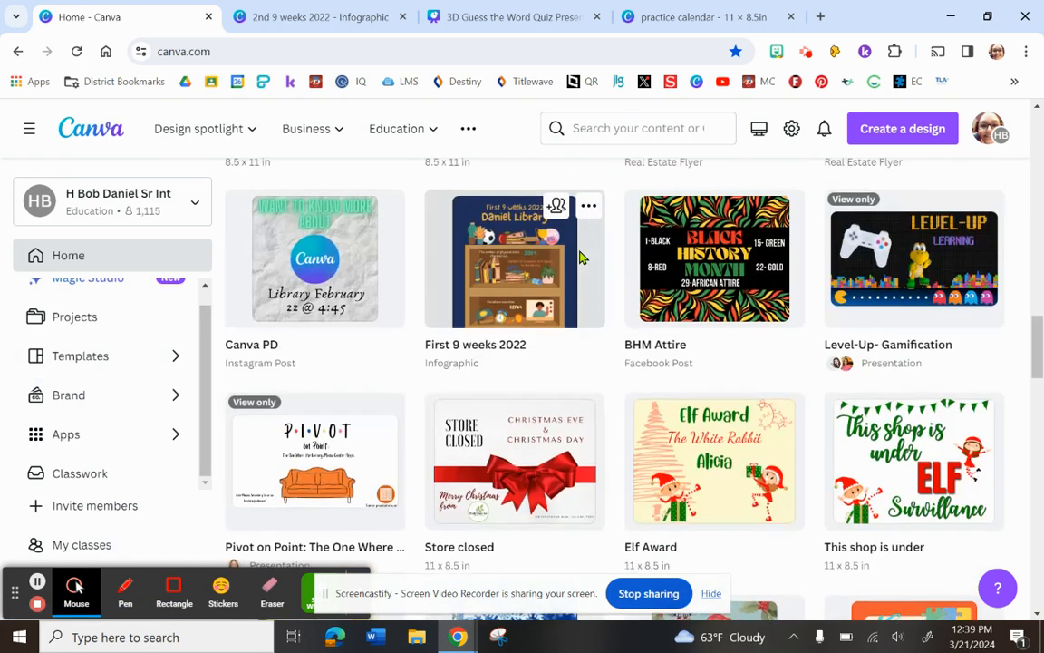
{"action": "scroll", "coordinate": [635, 235], "scroll_direction": "up", "scroll_amount": 3}
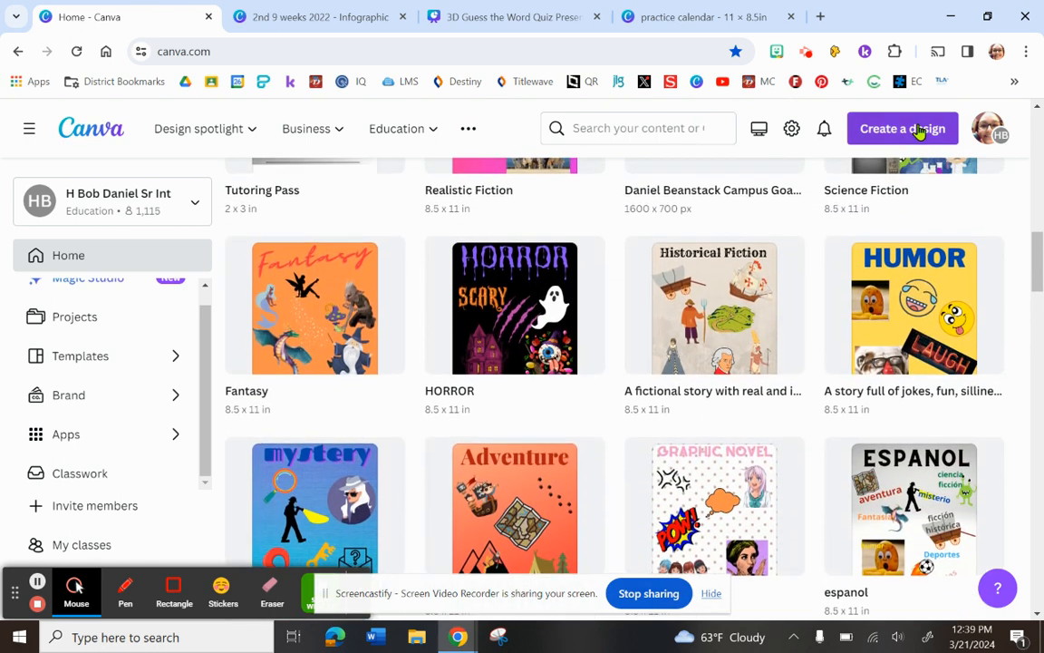
{"action": "left_click", "coordinate": [918, 128]}
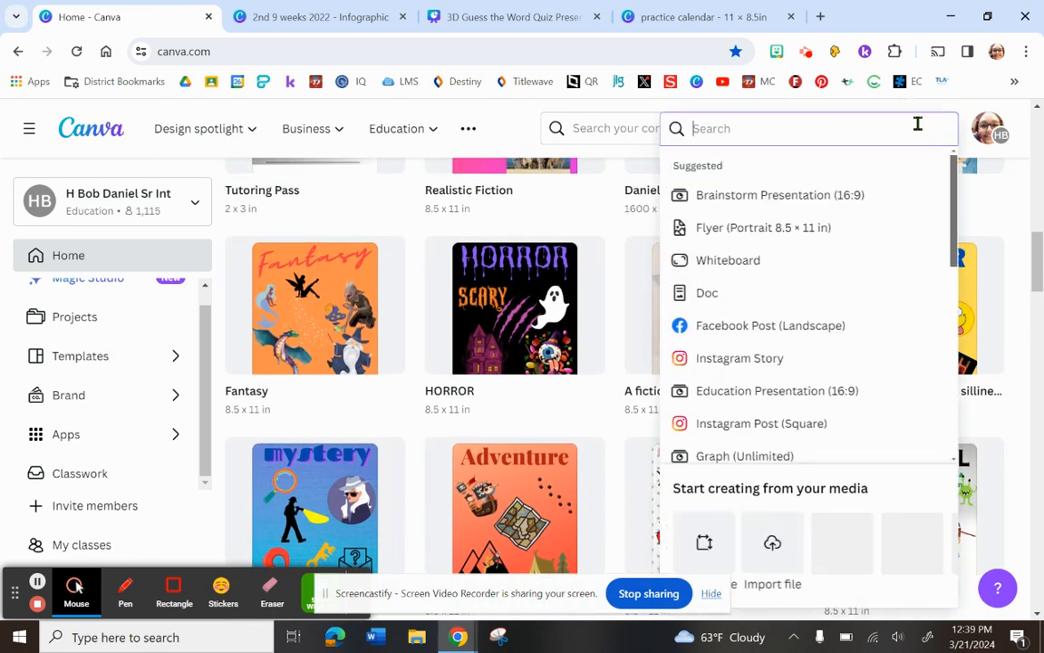
{"action": "left_click", "coordinate": [755, 229]}
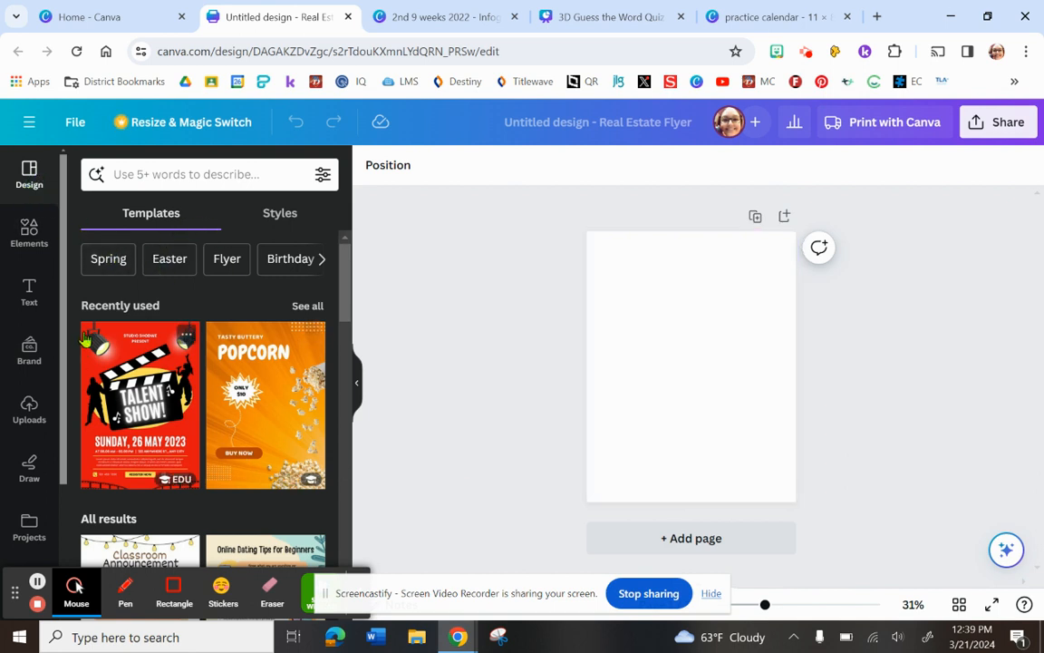
Find Easter templates and apply the White Watercolor Floral Happy Easter Flyer to the blank page.
{"action": "left_click", "coordinate": [171, 261]}
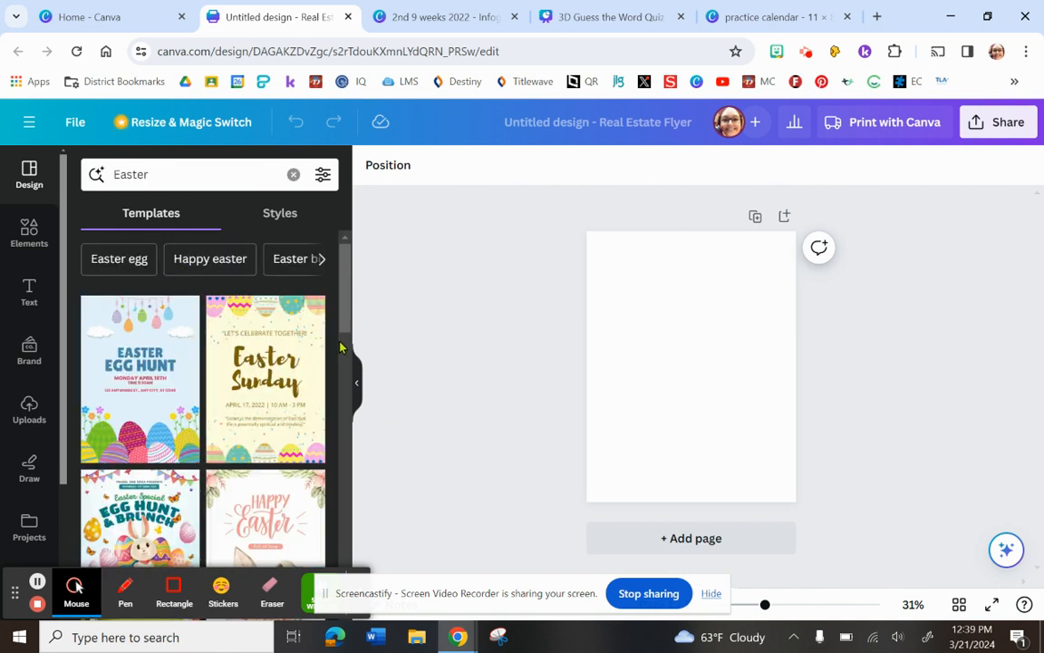
{"action": "left_click_drag", "start_coordinate": [343, 317], "coordinate": [344, 377]}
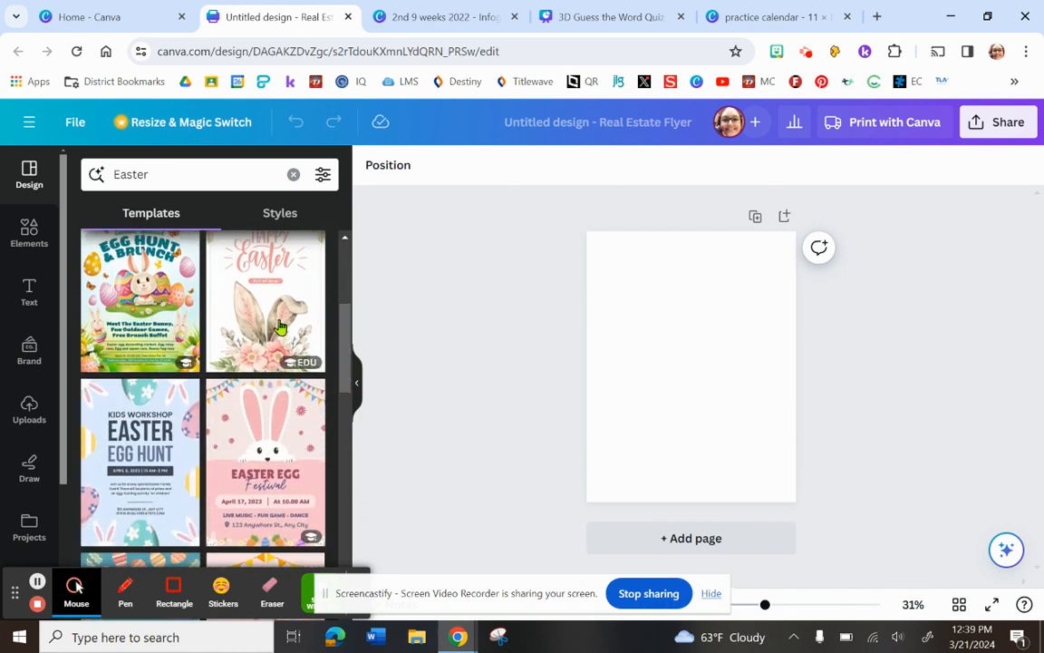
{"action": "left_click_drag", "start_coordinate": [345, 310], "coordinate": [354, 332]}
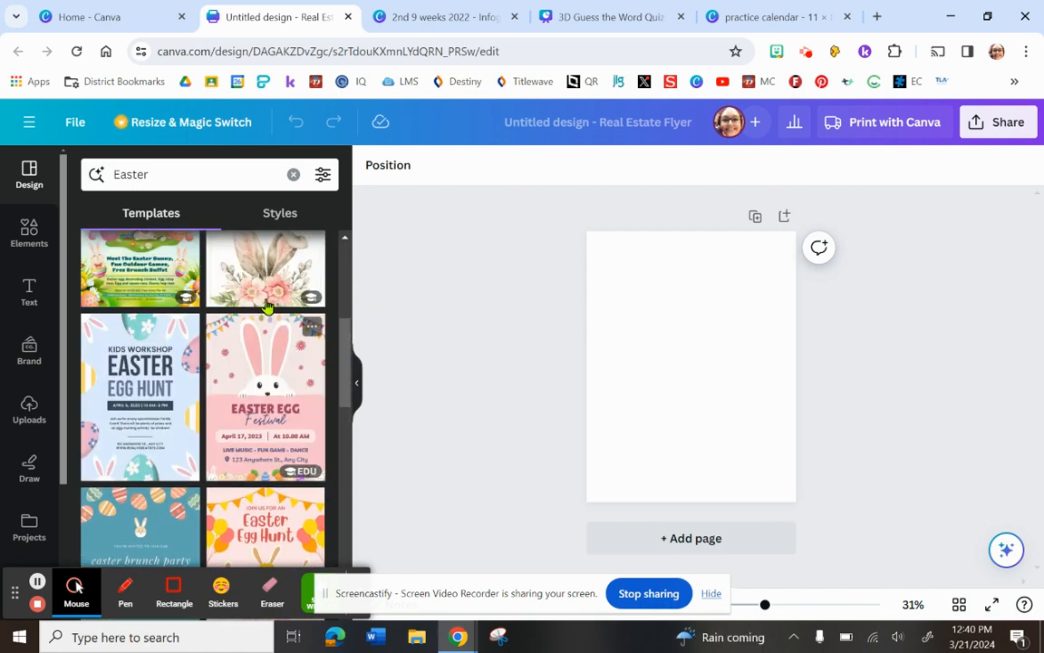
{"action": "left_click", "coordinate": [267, 275]}
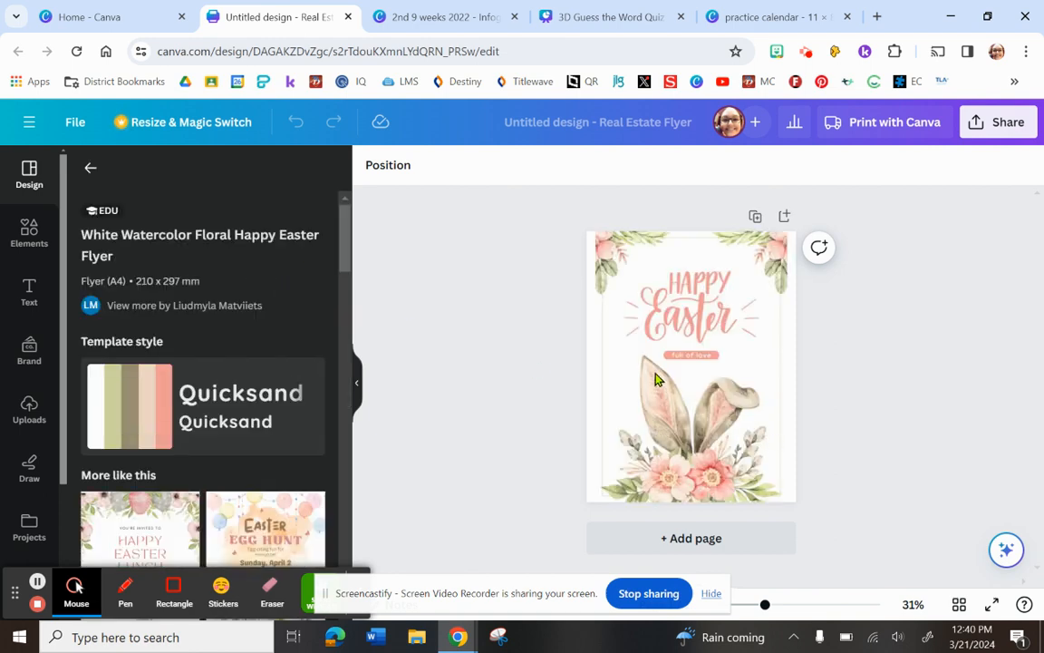
{"action": "left_click", "coordinate": [713, 399]}
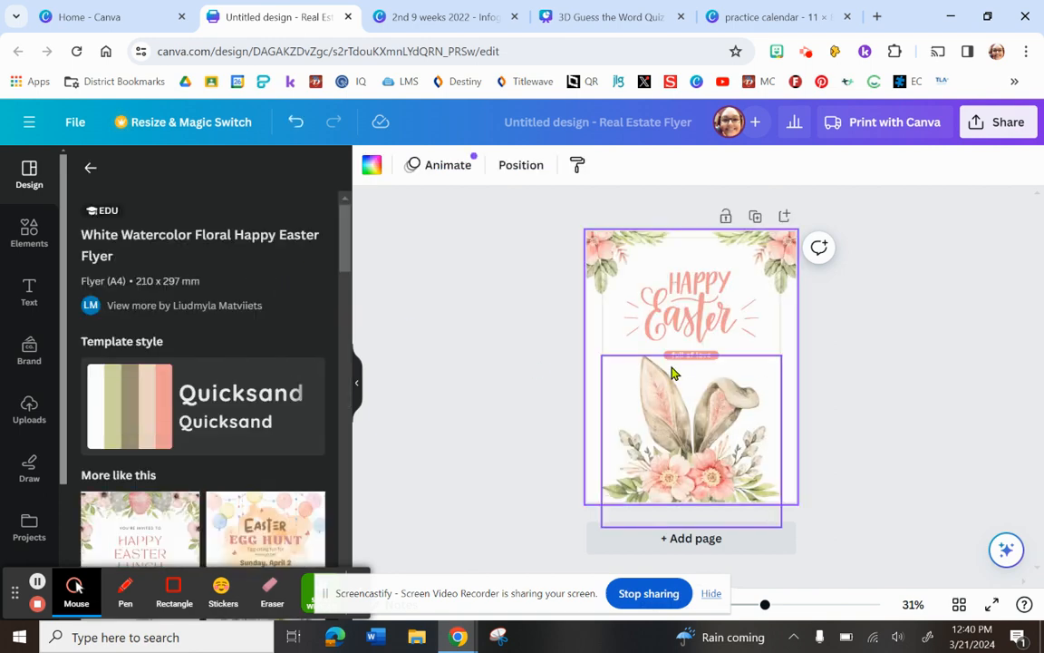
{"action": "left_click", "coordinate": [851, 400]}
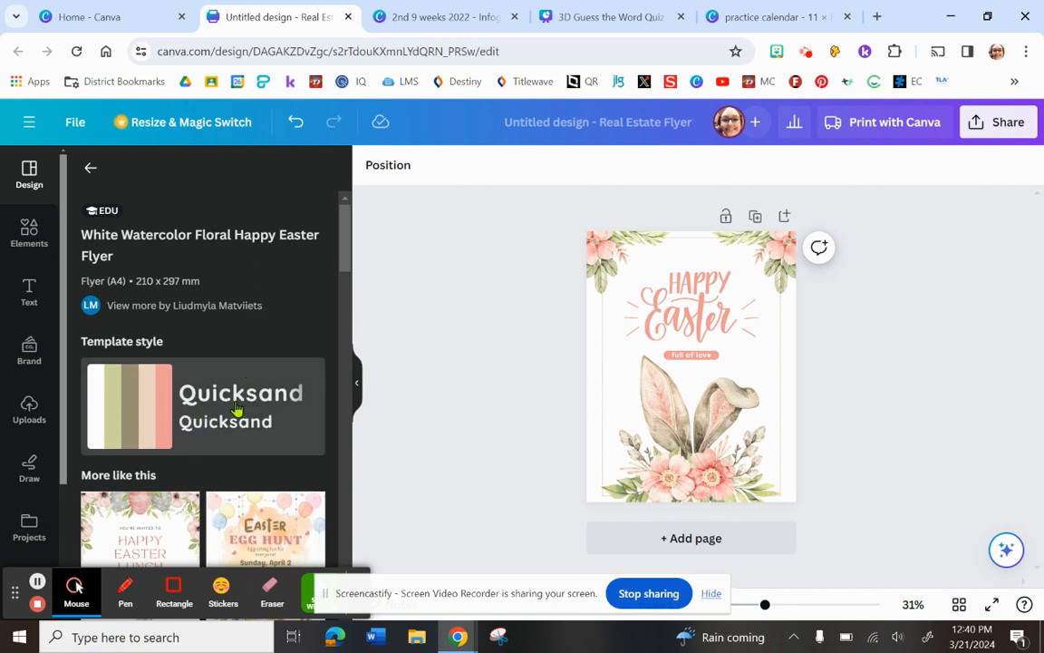
{"action": "mouse_move", "coordinate": [342, 257]}
{"action": "left_mouse_down"}
{"action": "mouse_move", "coordinate": [348, 322]}
{"action": "mouse_move", "coordinate": [346, 240]}
{"action": "left_mouse_up"}
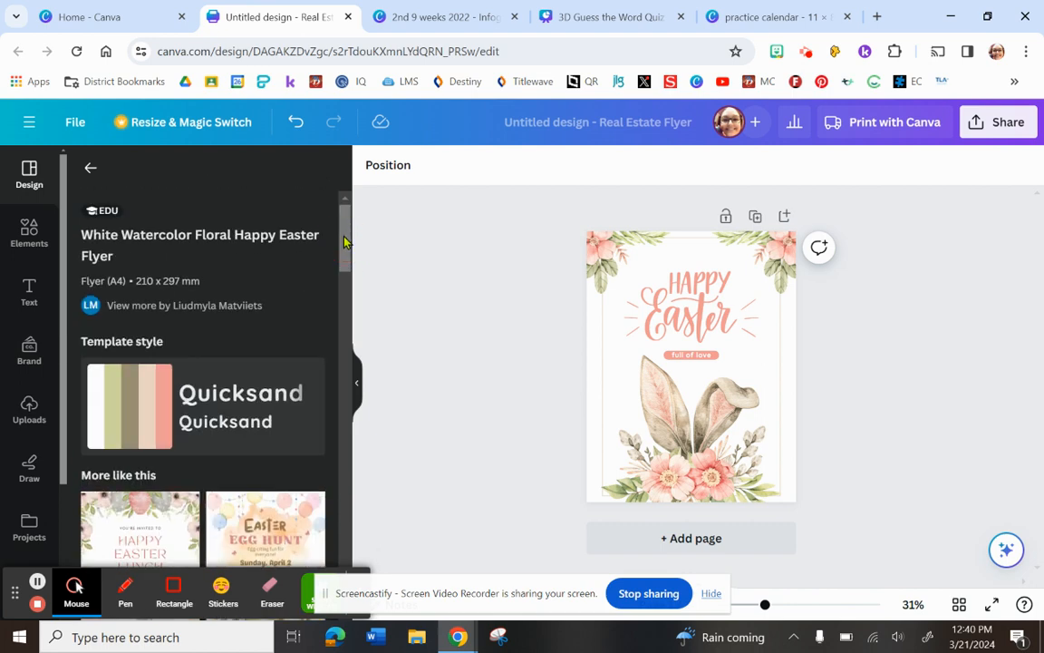
Add the graphic of two Easter eggs with pink flowers from the elements library to the flyer.
{"action": "left_click", "coordinate": [32, 237]}
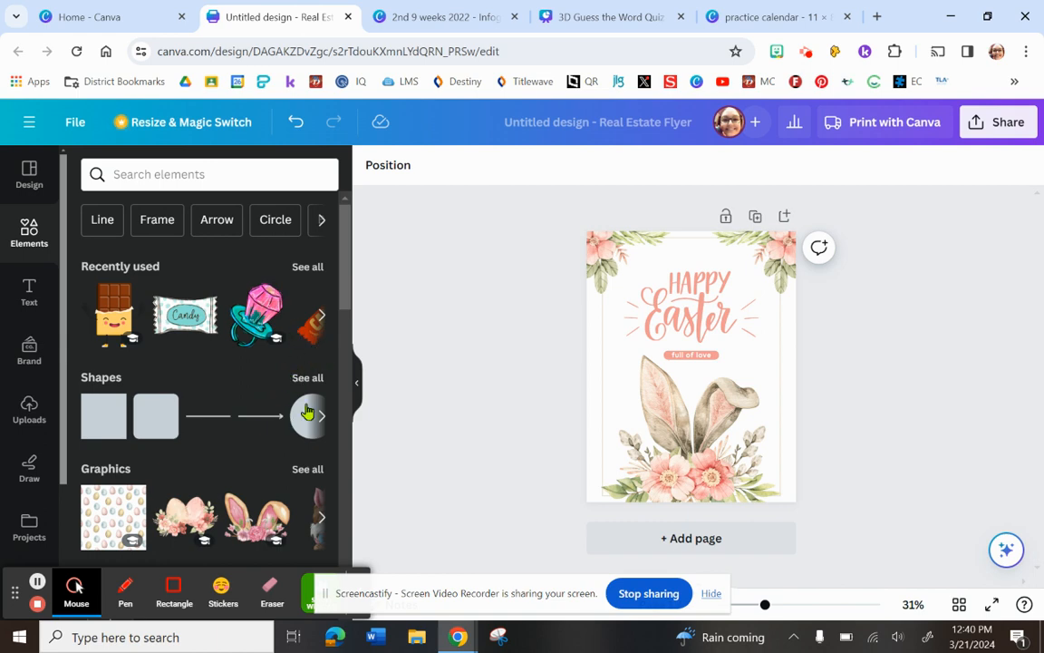
{"action": "left_click_drag", "start_coordinate": [346, 297], "coordinate": [344, 332]}
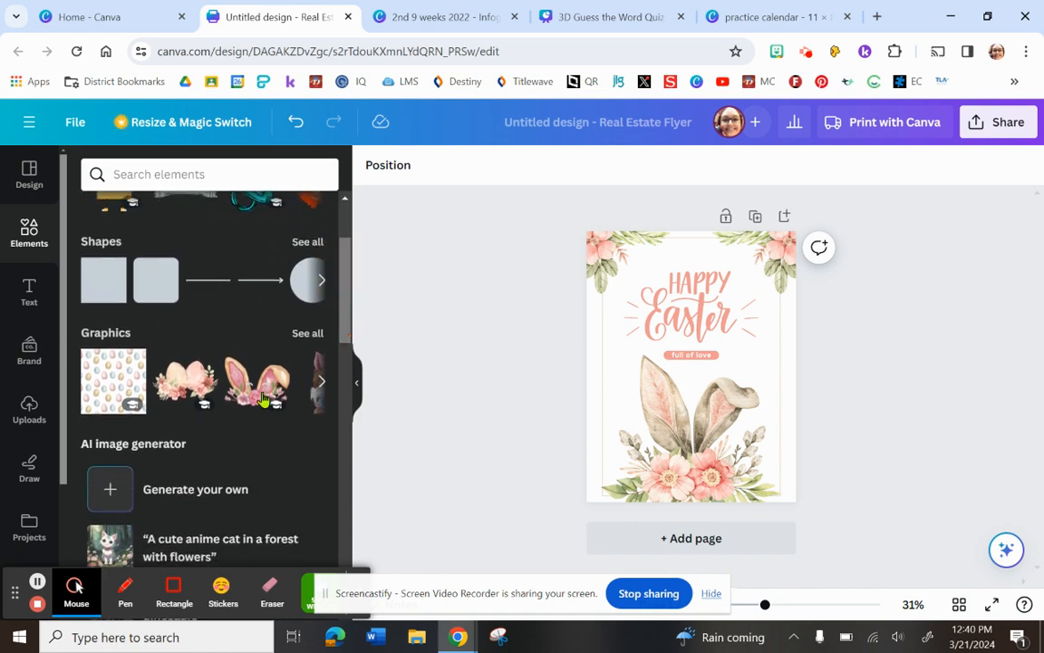
{"action": "left_click", "coordinate": [181, 386]}
{"action": "left_click_drag", "start_coordinate": [687, 374], "coordinate": [695, 348]}
Delete the bunny ears image and move the floral eggs graphic into its place at the bottom of the flyer.
{"action": "left_click", "coordinate": [699, 462]}
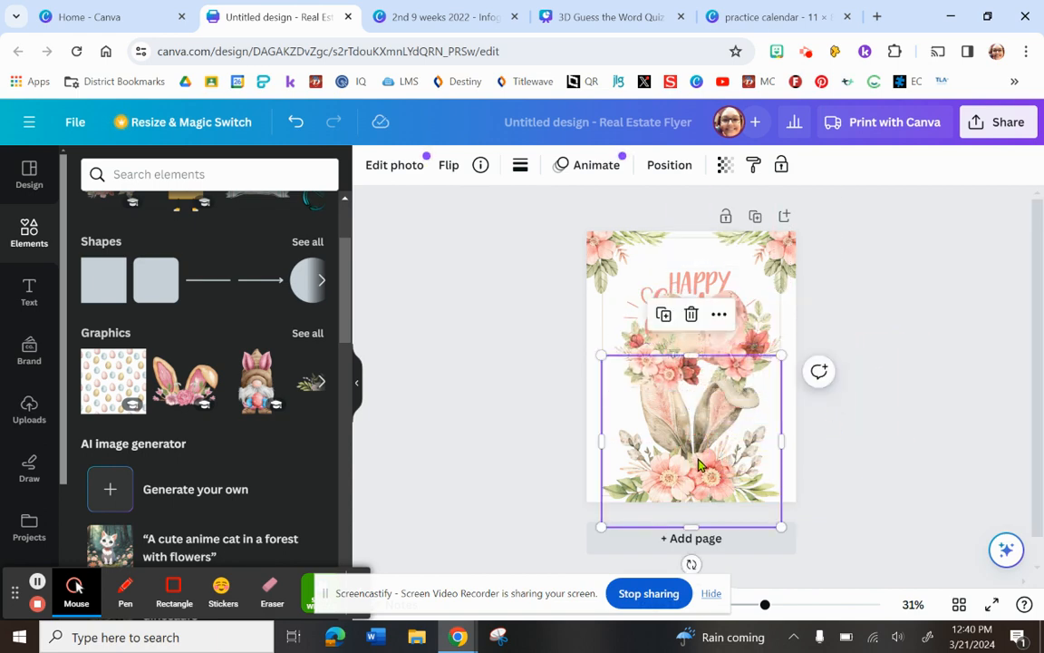
{"action": "key", "text": "Delete"}
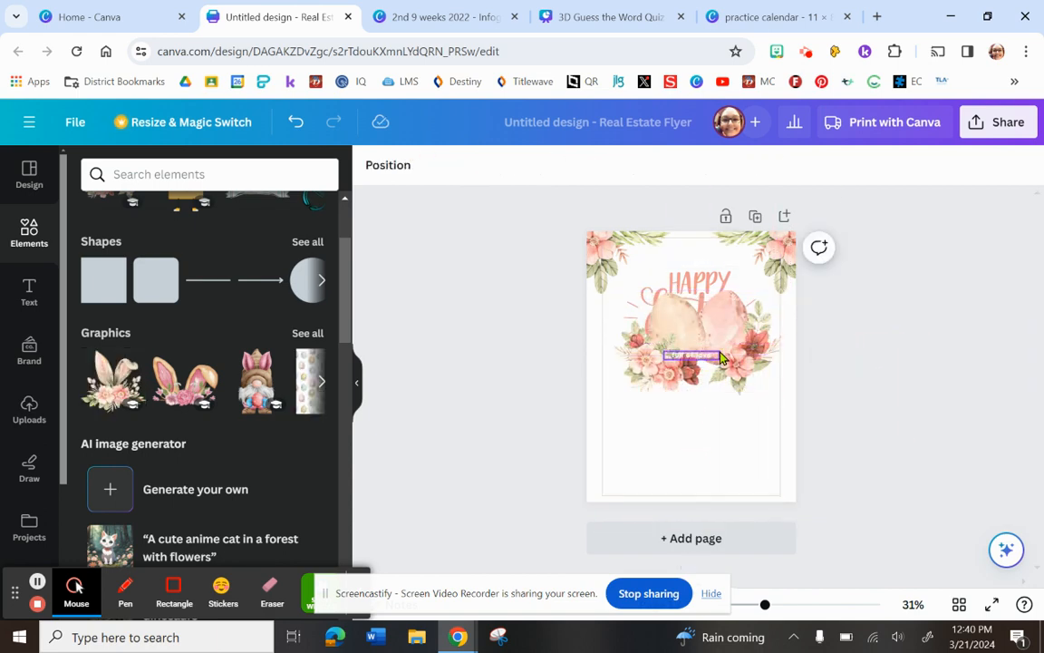
{"action": "left_click_drag", "start_coordinate": [720, 359], "coordinate": [728, 451]}
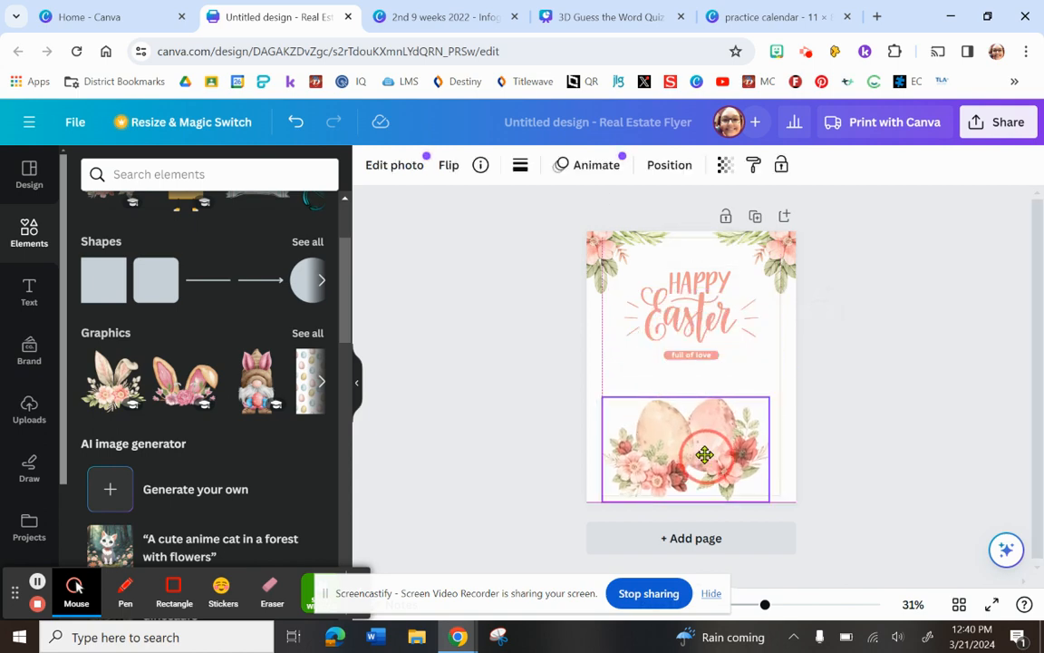
{"action": "left_click", "coordinate": [844, 411]}
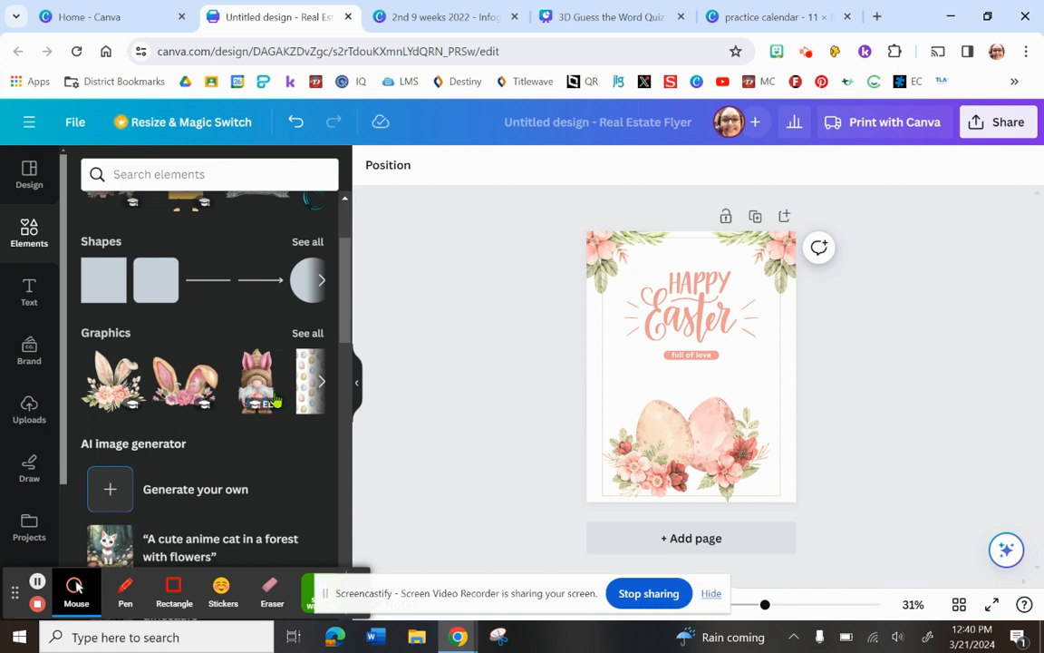
Browse the remaining element categories, including the AI image generator, stickers, photos and videos.
{"action": "left_click_drag", "start_coordinate": [344, 310], "coordinate": [344, 352]}
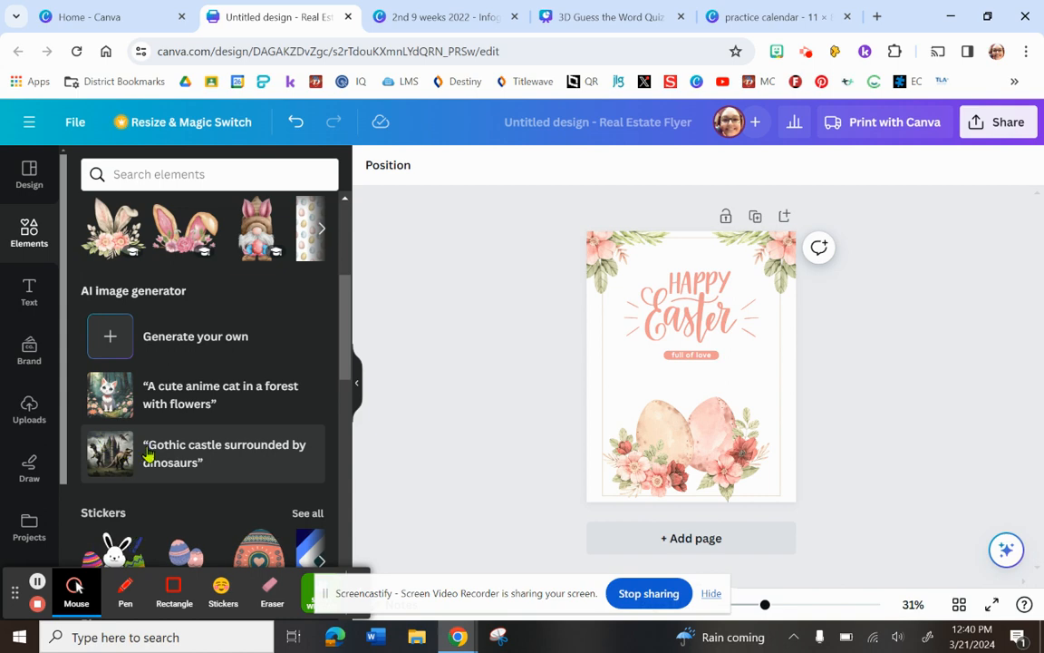
{"action": "left_click_drag", "start_coordinate": [345, 351], "coordinate": [344, 363]}
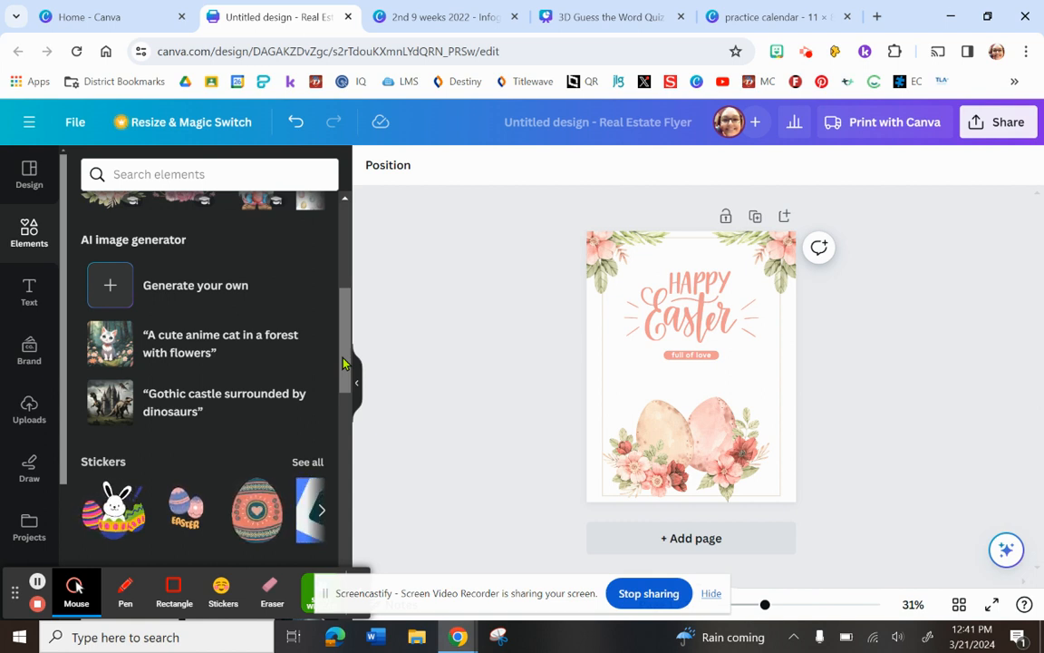
{"action": "left_click_drag", "start_coordinate": [343, 363], "coordinate": [345, 419]}
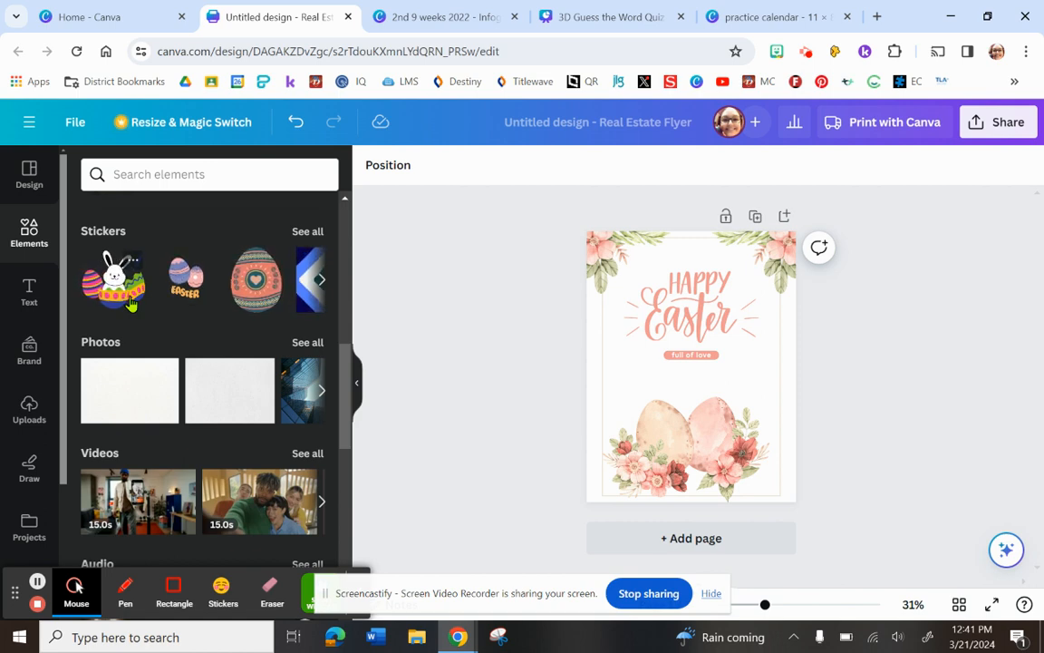
Open the uploaded files and look through the previously uploaded images, down to the book covers.
{"action": "left_click", "coordinate": [30, 423]}
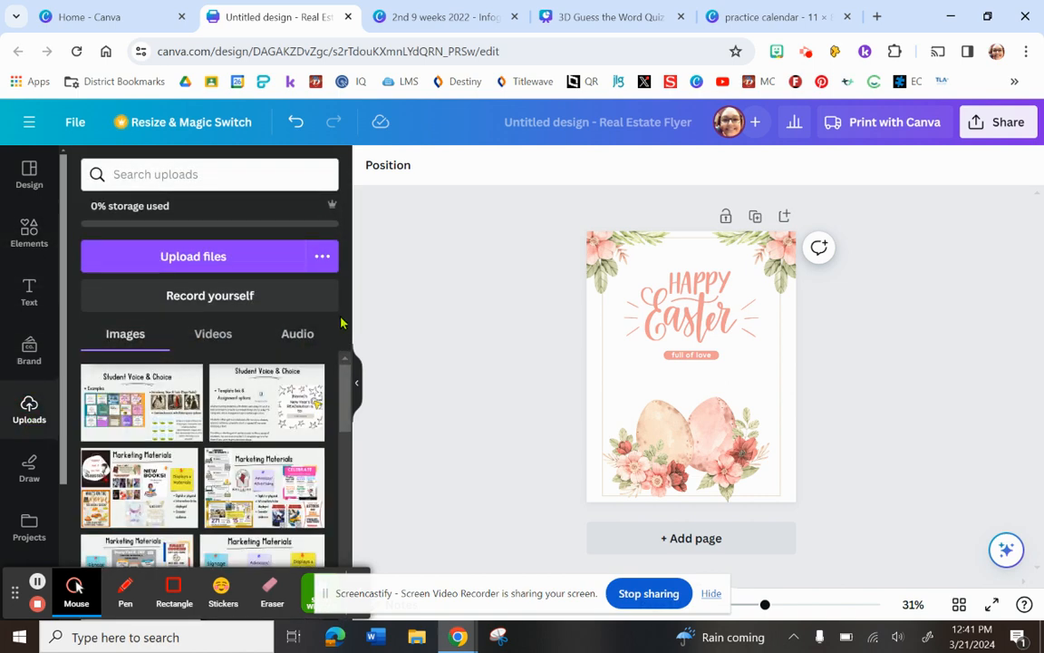
{"action": "left_click_drag", "start_coordinate": [342, 388], "coordinate": [341, 569]}
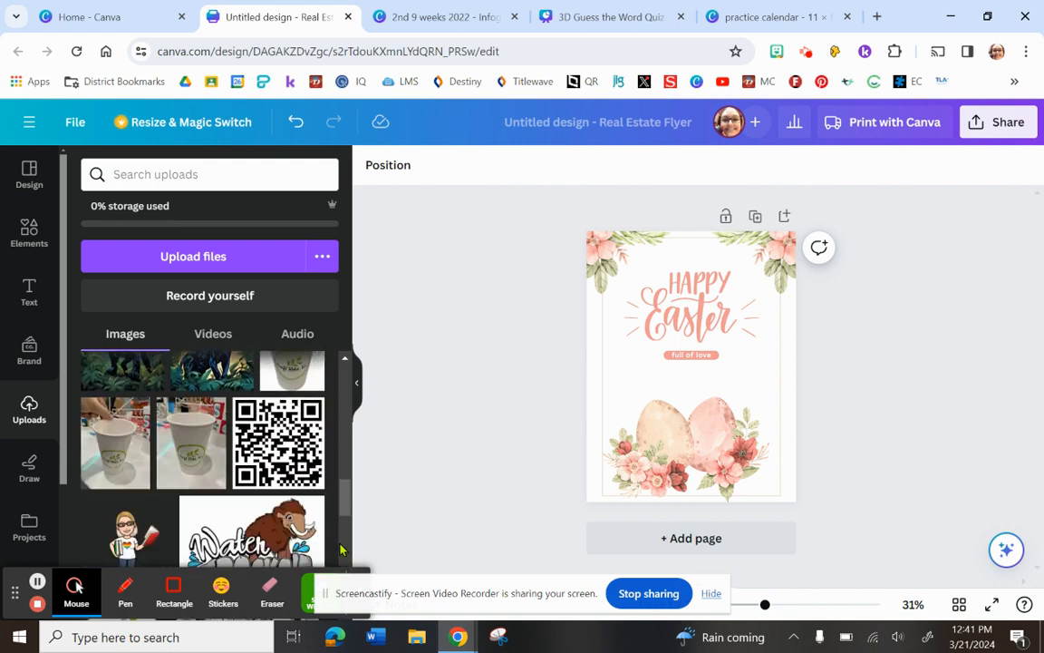
{"action": "left_click", "coordinate": [344, 358]}
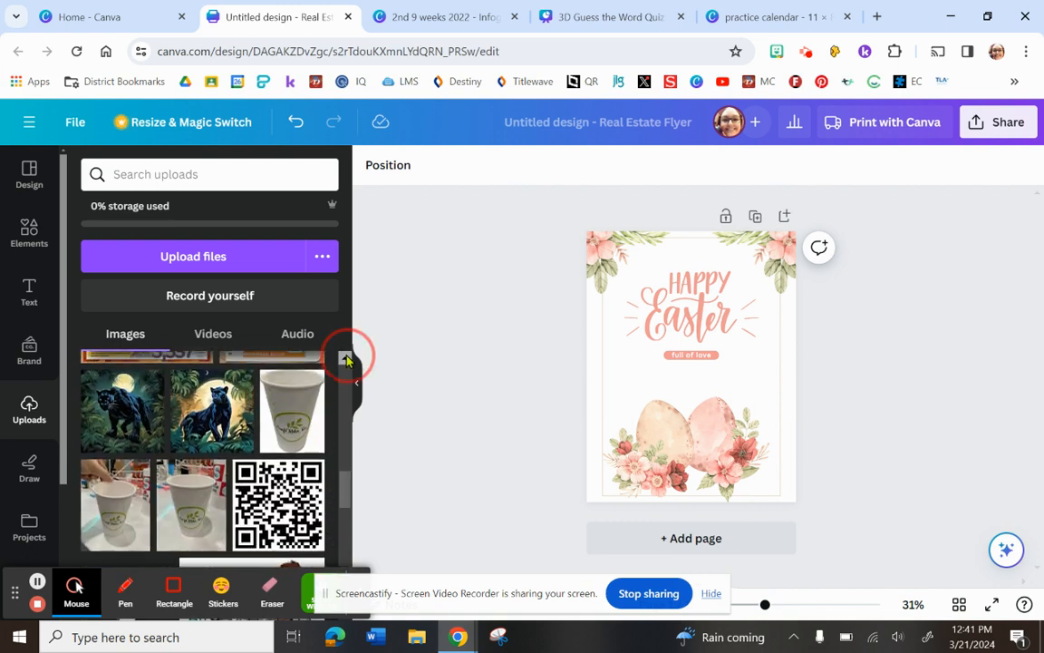
{"action": "mouse_move", "coordinate": [233, 432]}
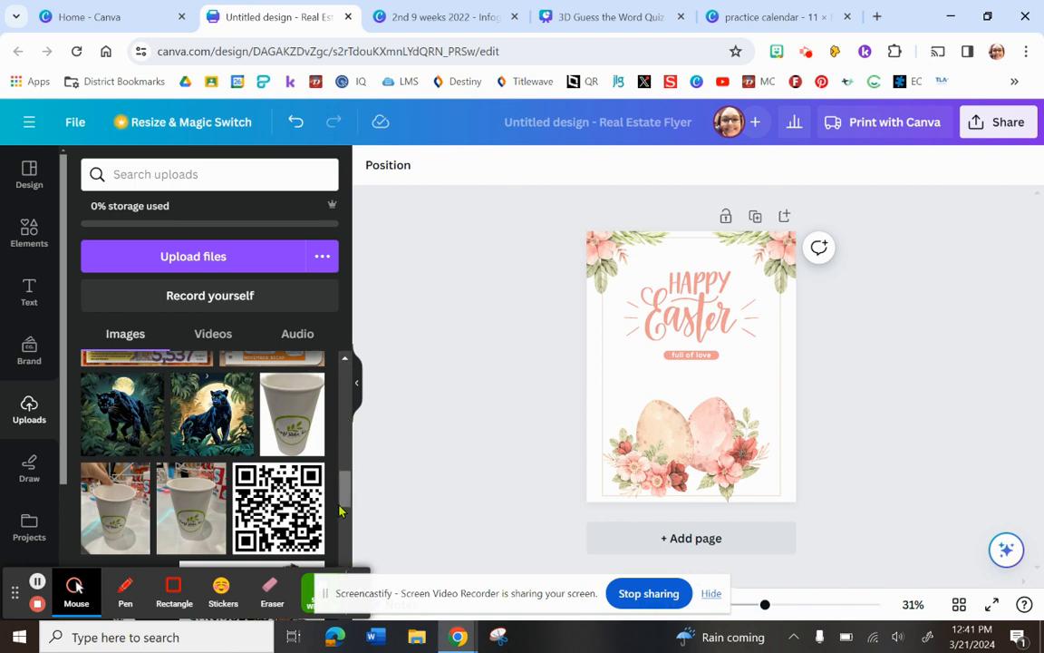
{"action": "left_click_drag", "start_coordinate": [345, 482], "coordinate": [341, 577]}
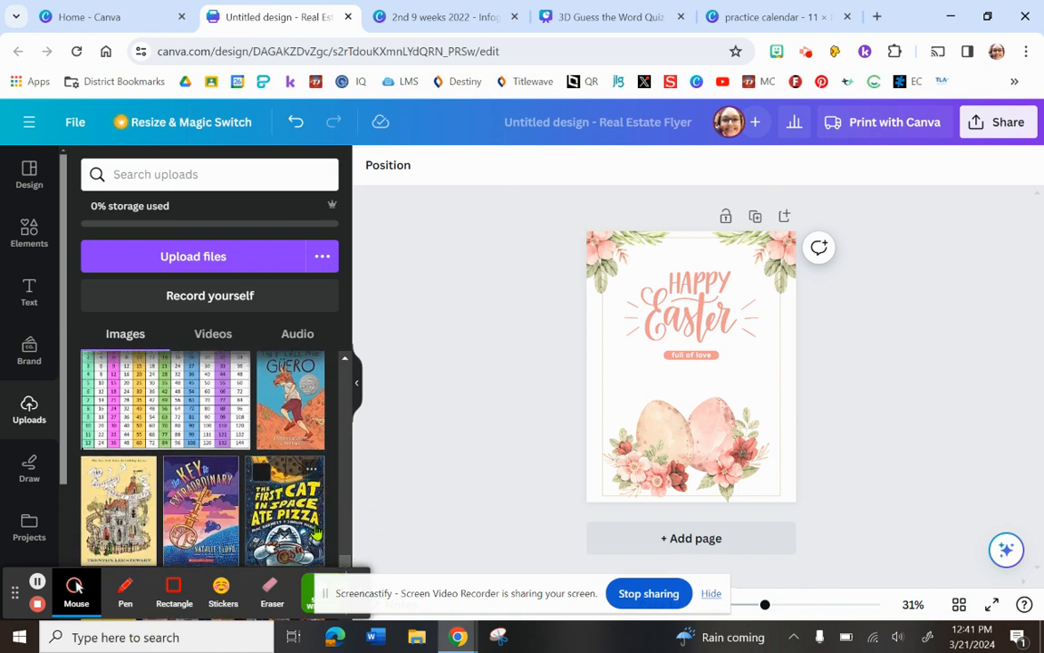
{"action": "scroll", "coordinate": [308, 494], "scroll_direction": "down", "scroll_amount": 10}
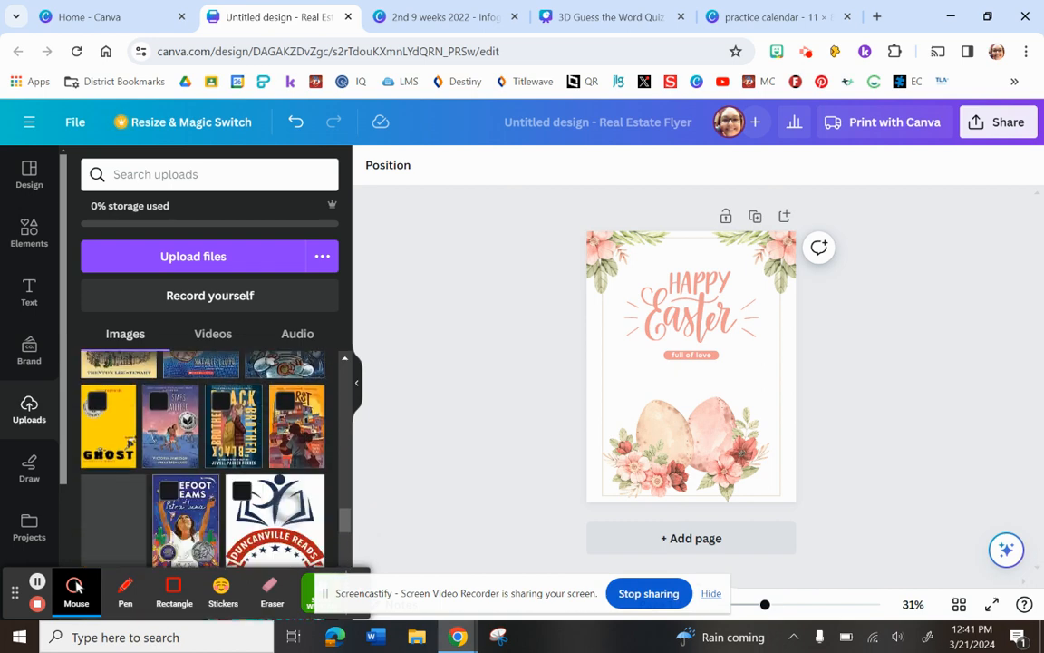
Place the uploaded Duncanville Reads logo on the flyer, delete it again and return to the start of the uploads.
{"action": "left_click", "coordinate": [290, 494]}
{"action": "scroll", "coordinate": [295, 490], "scroll_direction": "down", "scroll_amount": 2}
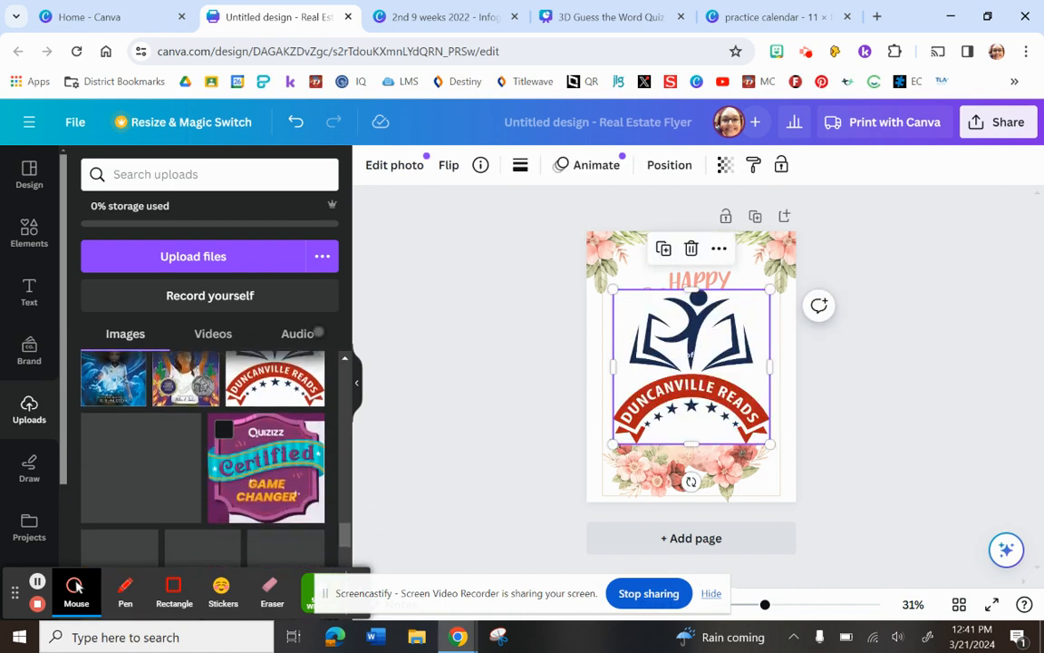
{"action": "left_click", "coordinate": [691, 248]}
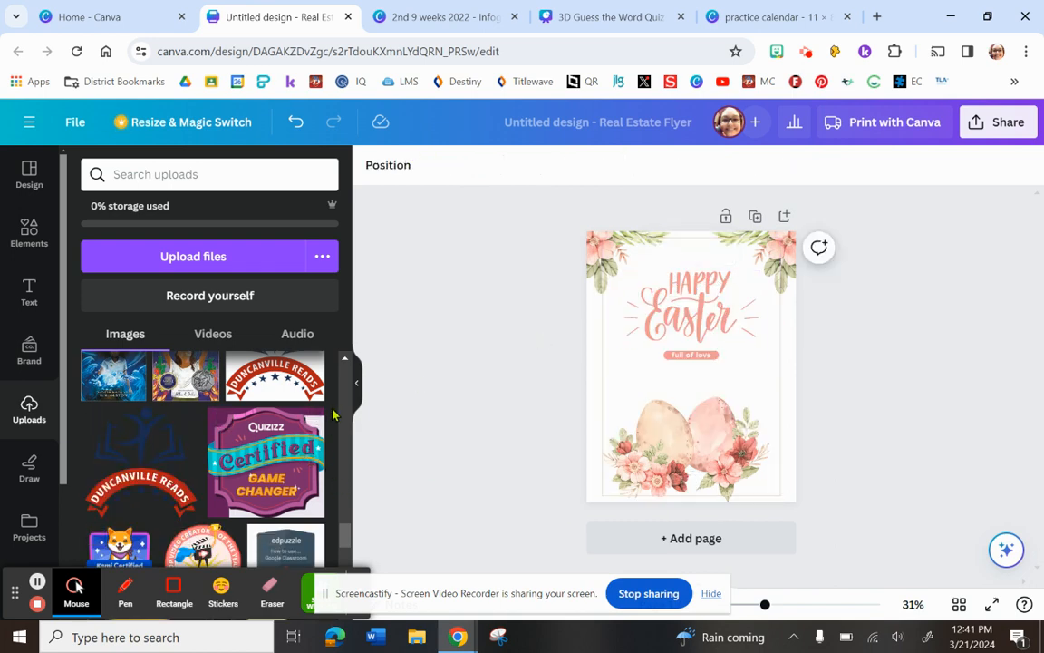
{"action": "left_click_drag", "start_coordinate": [343, 542], "coordinate": [344, 376]}
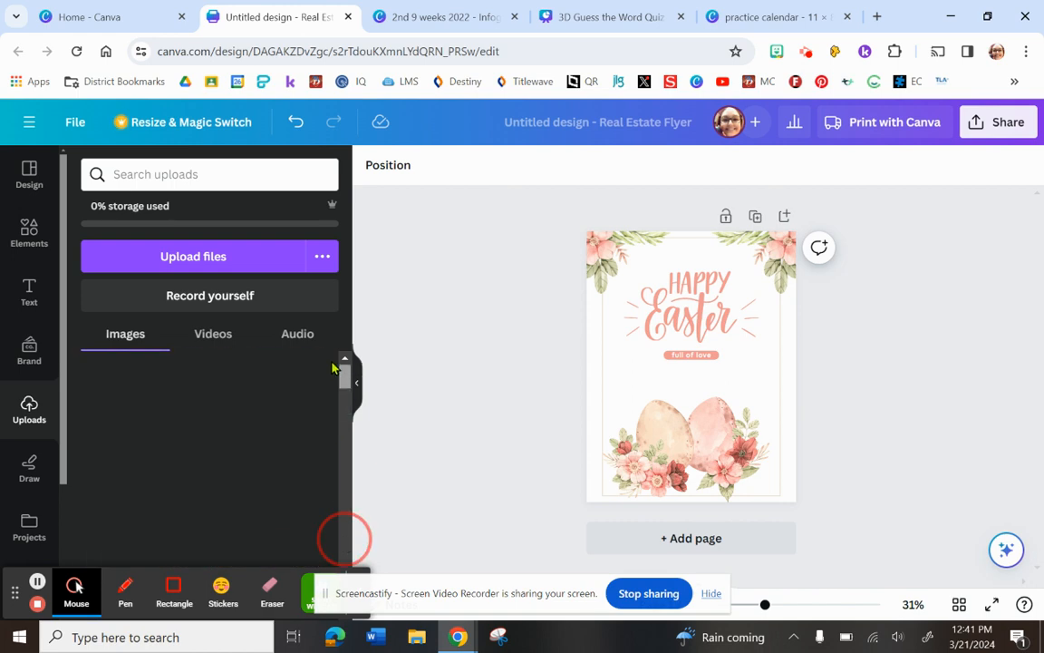
Examine the brand templates and the Brand Kit's logos, Duncanville ISD colors, fonts and brand voice.
{"action": "left_click", "coordinate": [30, 351]}
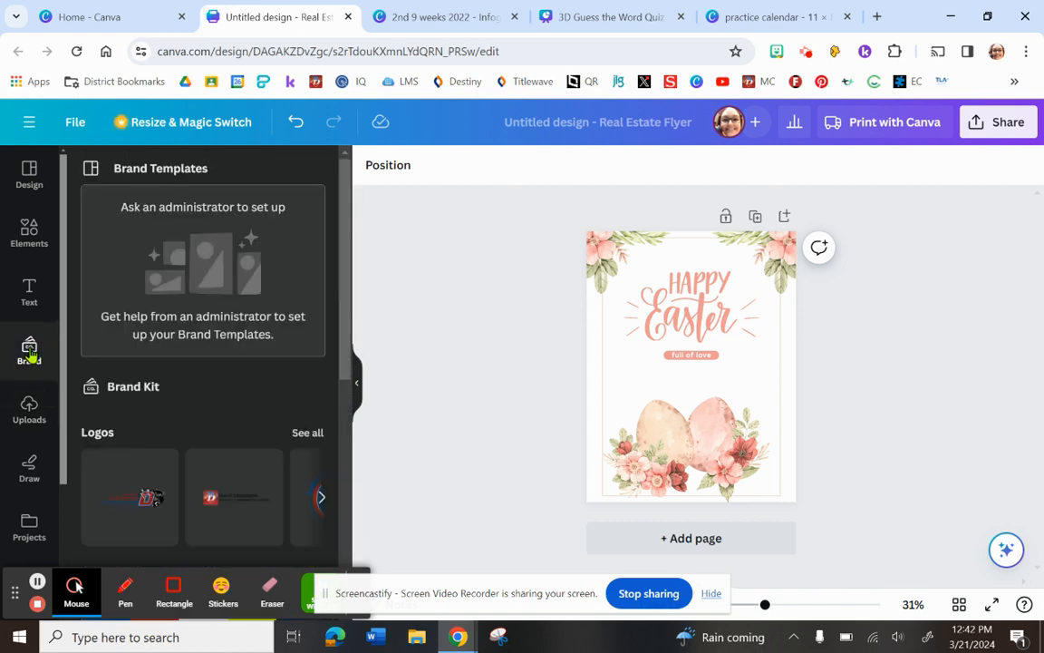
{"action": "left_click_drag", "start_coordinate": [346, 364], "coordinate": [347, 439]}
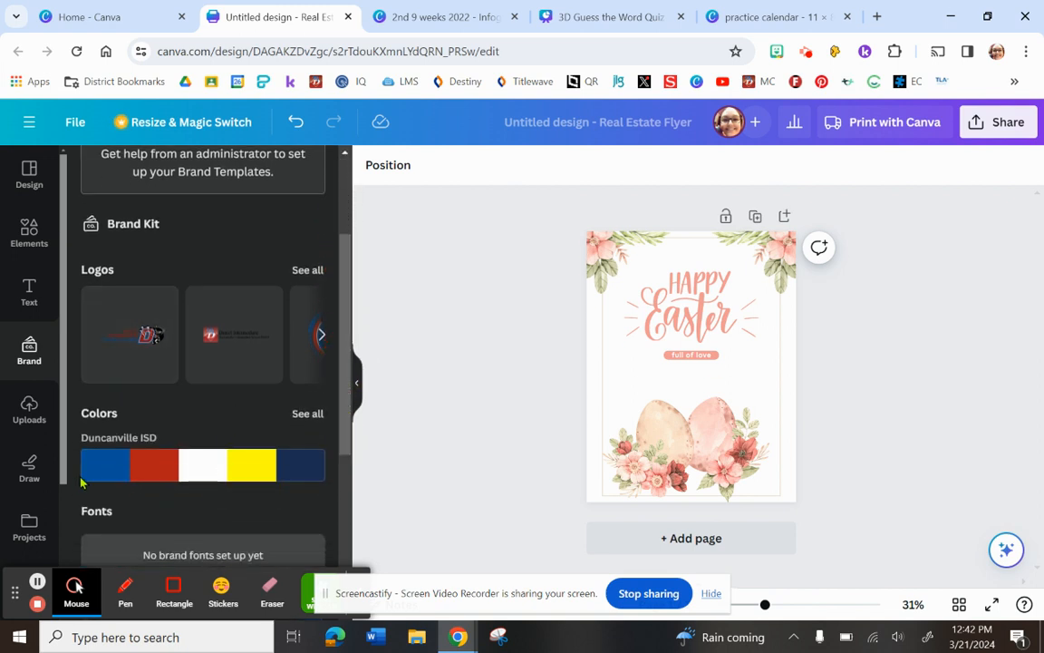
{"action": "left_click_drag", "start_coordinate": [342, 344], "coordinate": [346, 373]}
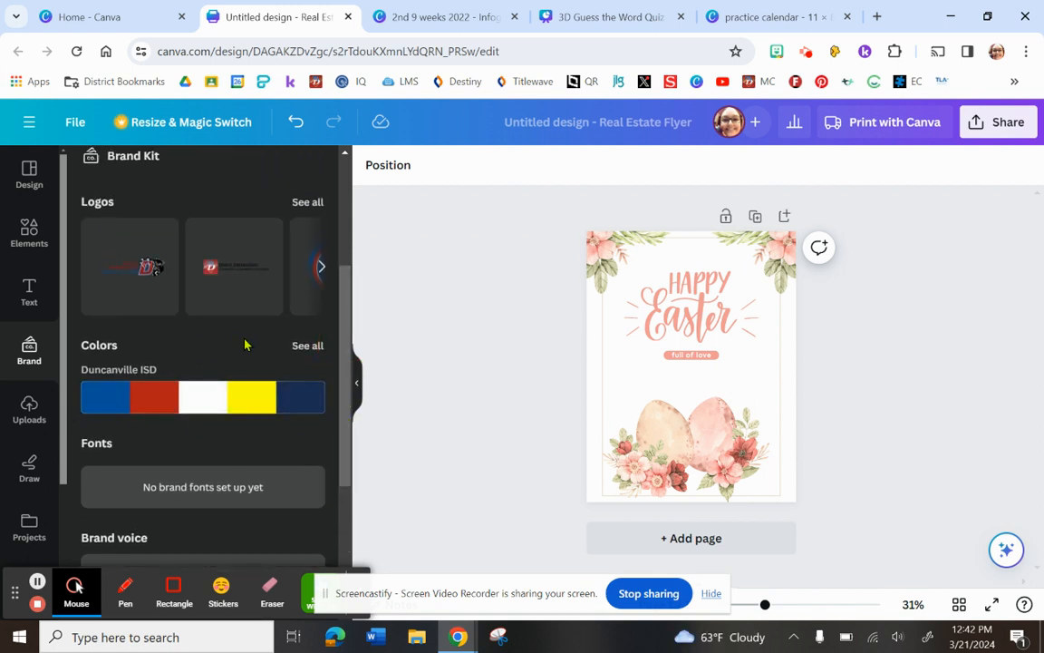
{"action": "left_click_drag", "start_coordinate": [348, 373], "coordinate": [340, 270]}
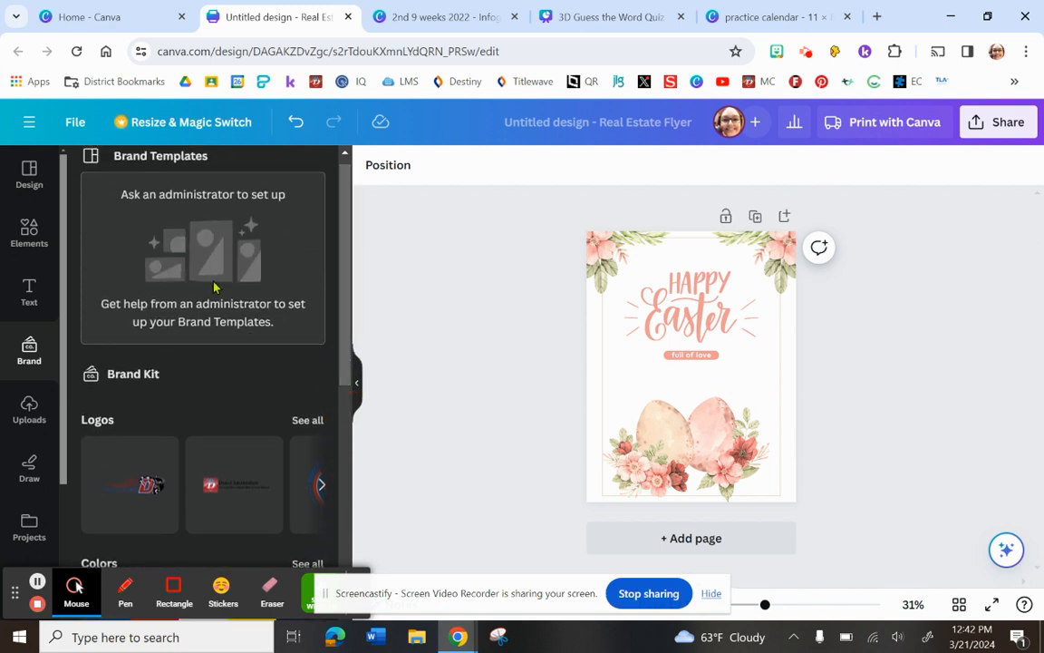
Browse the text styles and font combinations, place the Beach Please combination on the flyer and delete it again.
{"action": "left_click", "coordinate": [25, 288]}
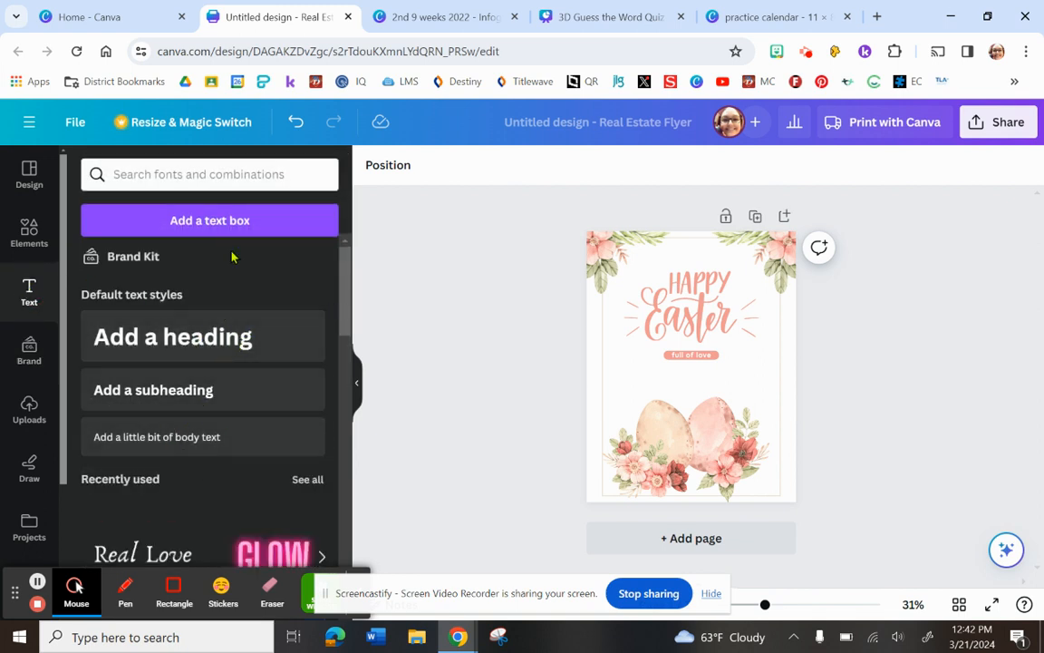
{"action": "left_click_drag", "start_coordinate": [345, 268], "coordinate": [344, 406]}
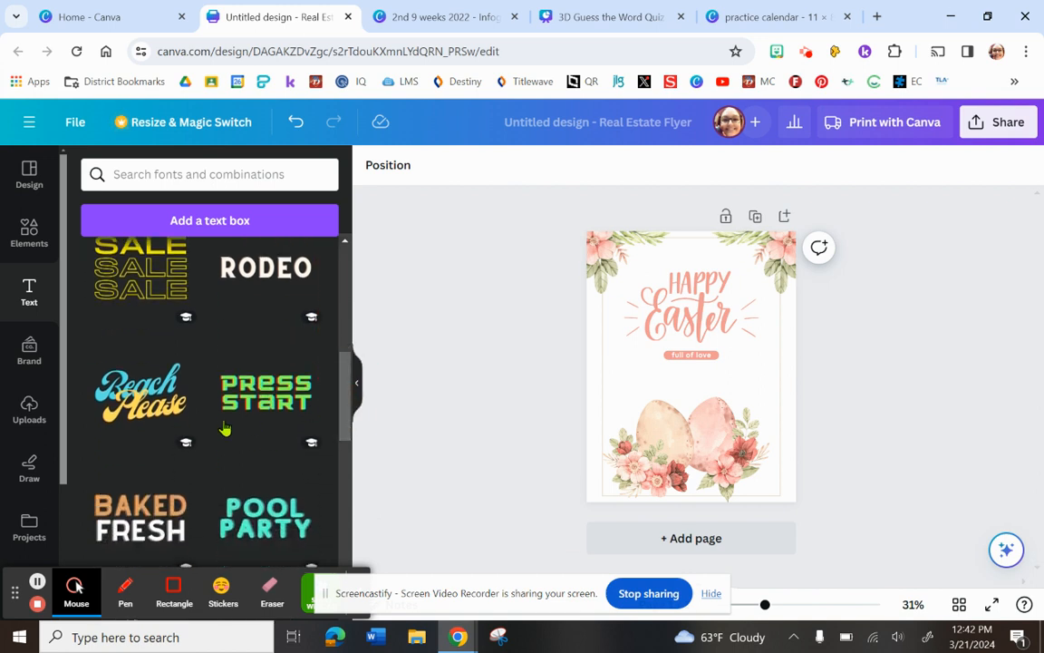
{"action": "left_click", "coordinate": [127, 413]}
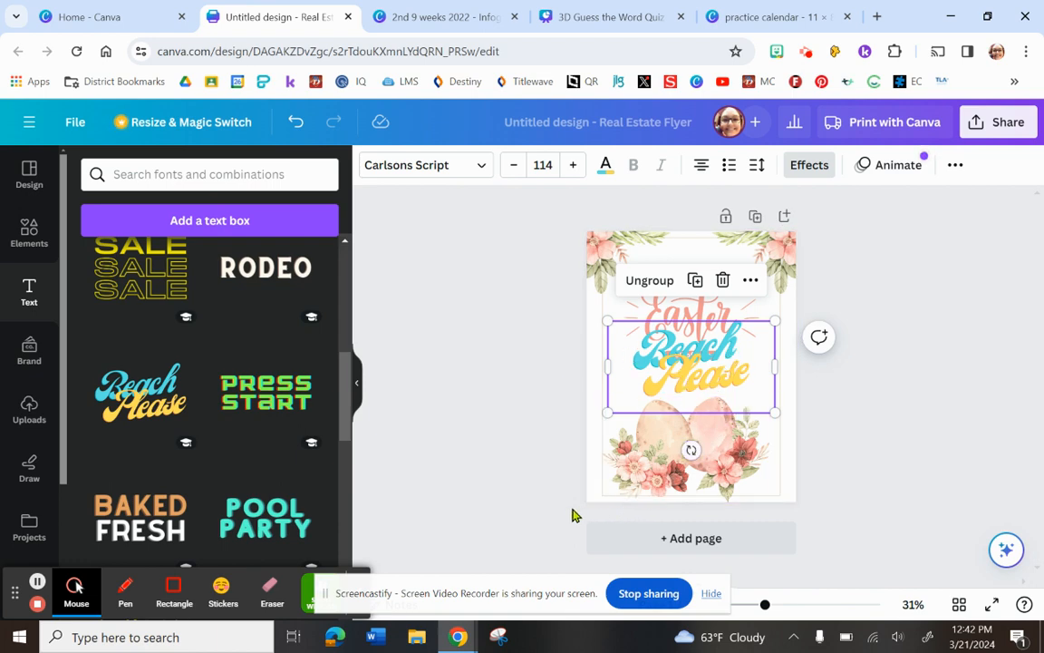
{"action": "key", "text": "Delete"}
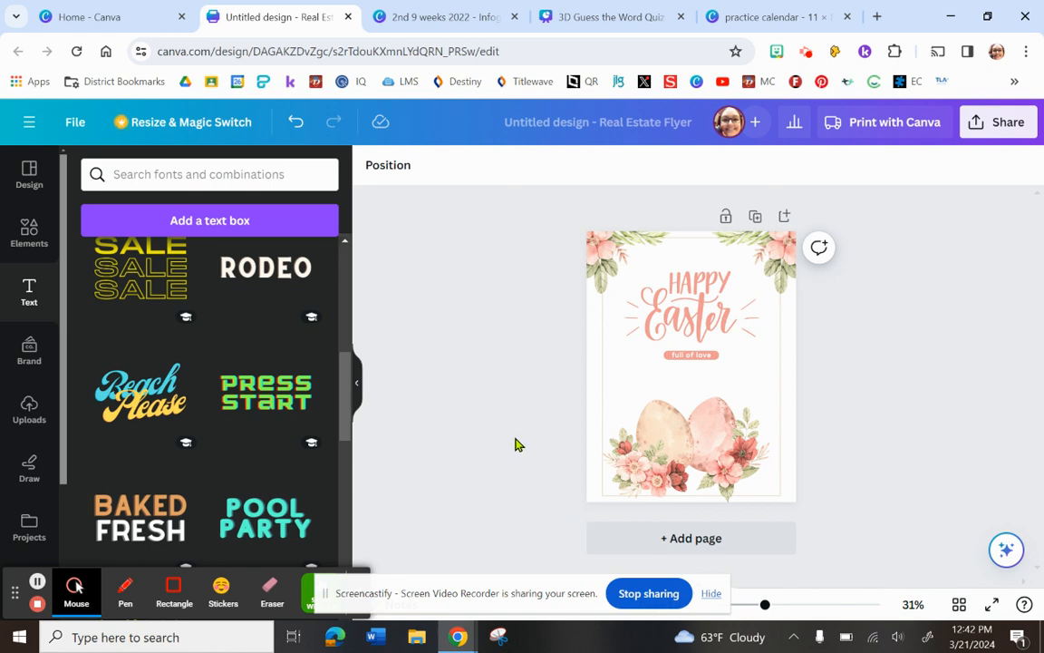
{"action": "left_click_drag", "start_coordinate": [345, 387], "coordinate": [342, 520]}
{"action": "left_click_drag", "start_coordinate": [343, 417], "coordinate": [337, 239]}
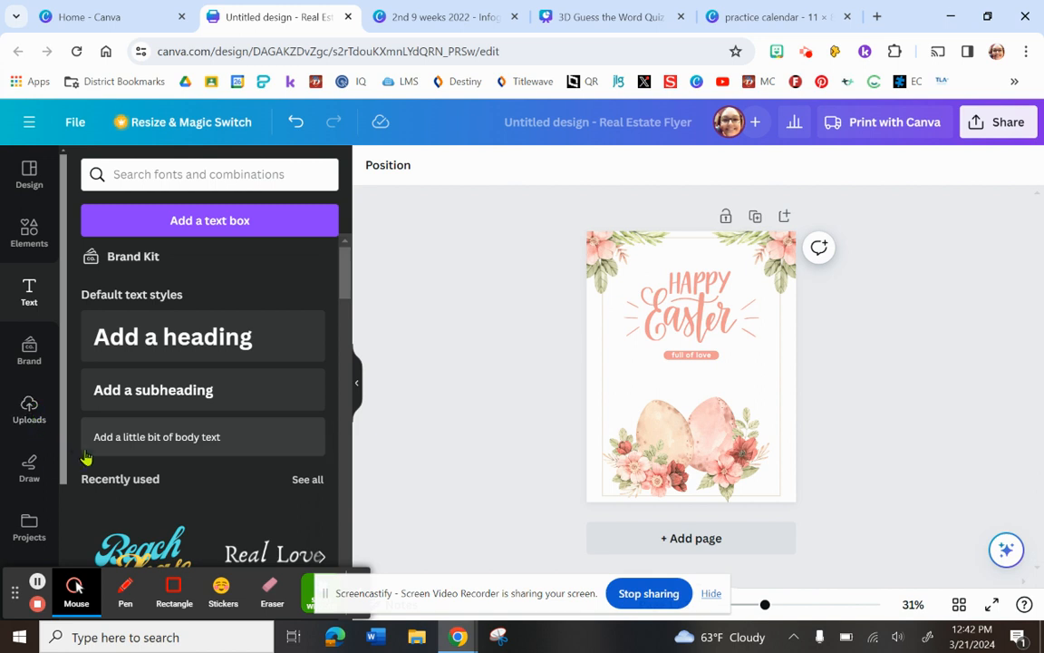
Look at the drawing tools and go through the element categories once more, down to the frames and grids.
{"action": "left_click", "coordinate": [29, 469]}
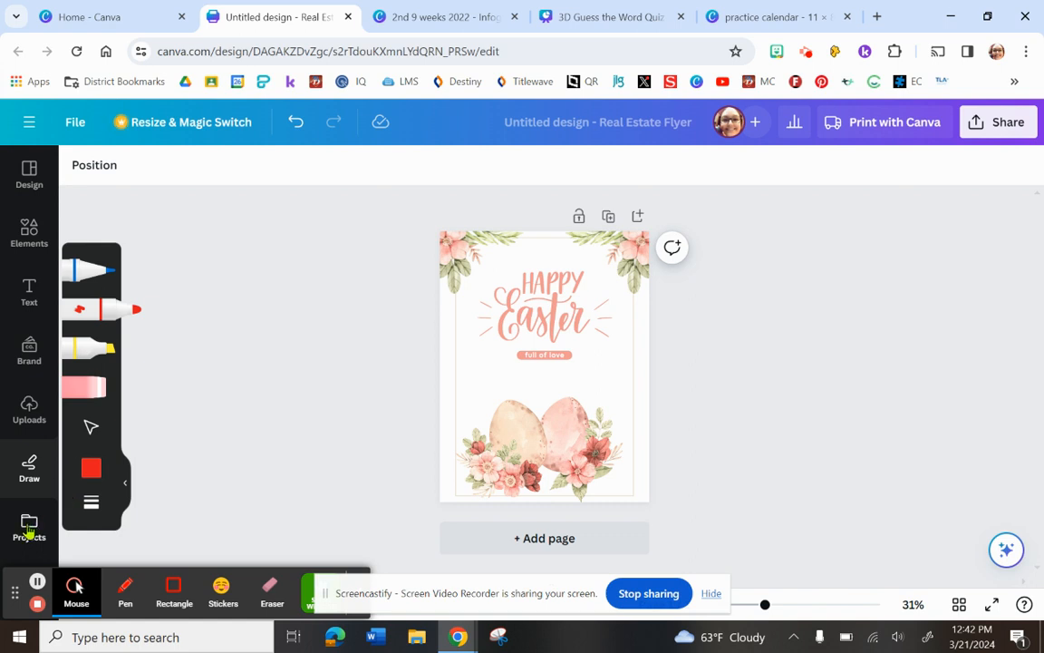
{"action": "left_click", "coordinate": [35, 234]}
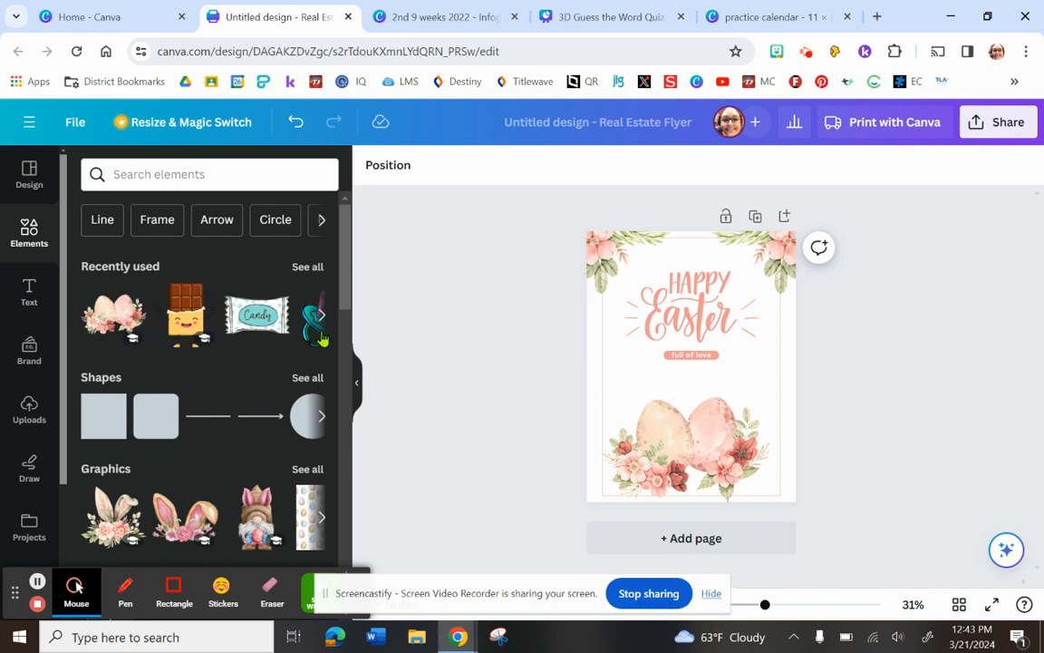
{"action": "left_click_drag", "start_coordinate": [343, 288], "coordinate": [354, 442]}
{"action": "left_click_drag", "start_coordinate": [346, 467], "coordinate": [319, 593]}
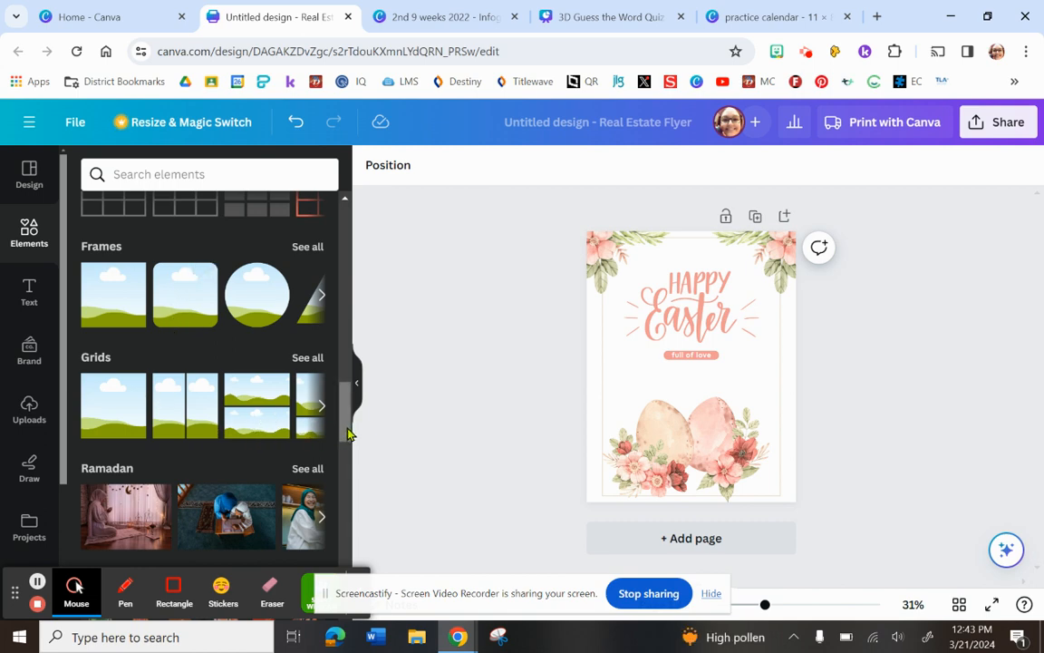
{"action": "scroll", "coordinate": [346, 428], "scroll_direction": "up", "scroll_amount": 10}
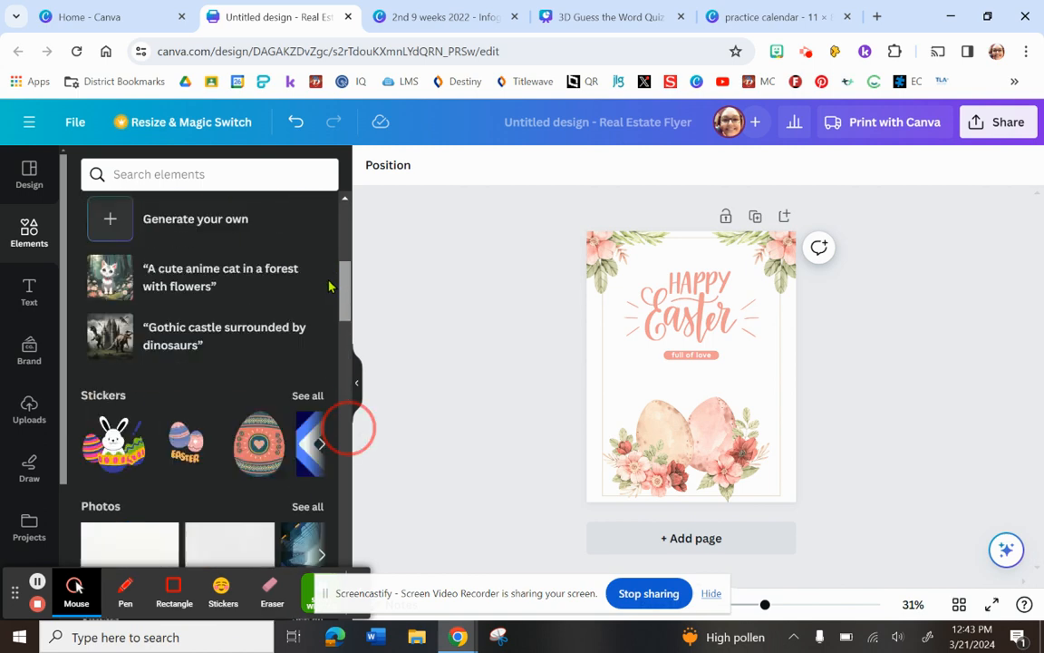
Look through the current template's style and similar designs, and return to the Easter template results.
{"action": "left_click", "coordinate": [28, 174]}
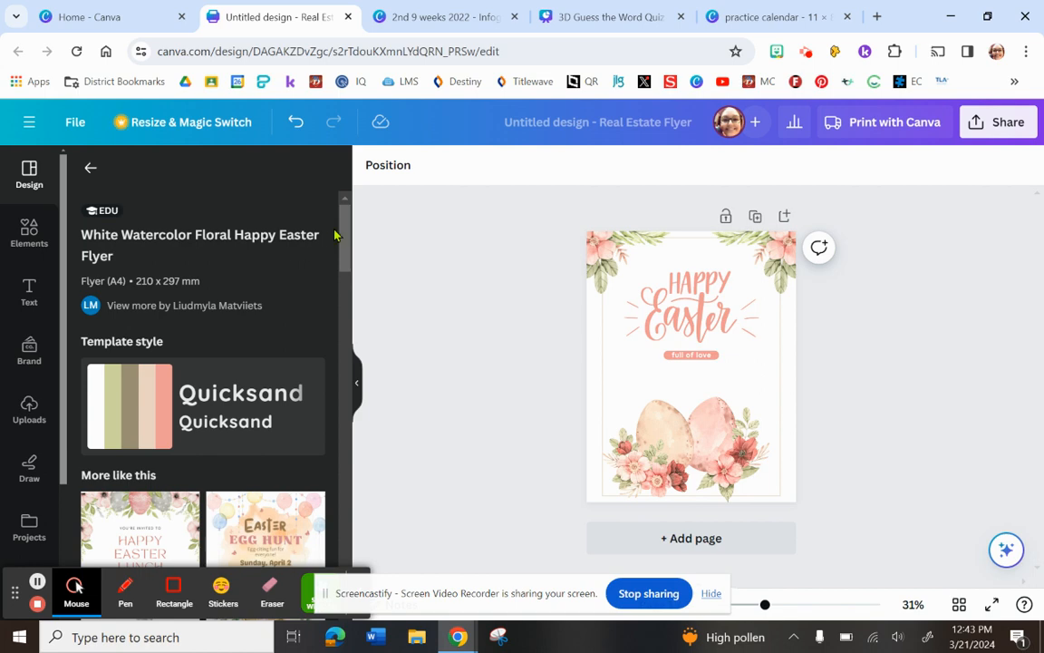
{"action": "left_click_drag", "start_coordinate": [345, 238], "coordinate": [349, 375]}
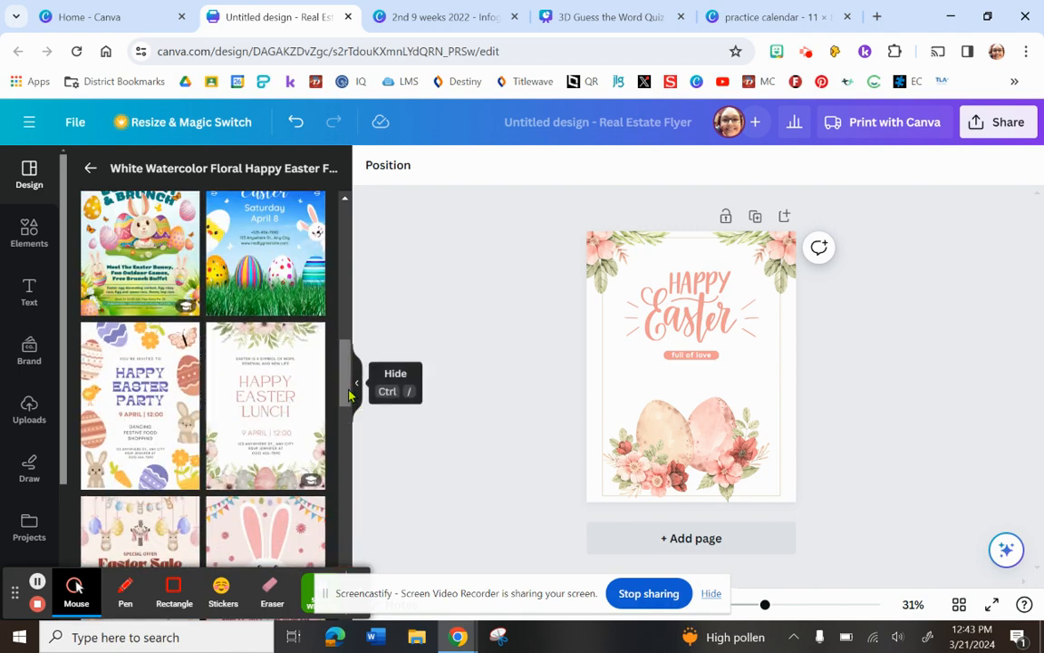
{"action": "left_click_drag", "start_coordinate": [345, 391], "coordinate": [345, 208]}
{"action": "left_click", "coordinate": [90, 167]}
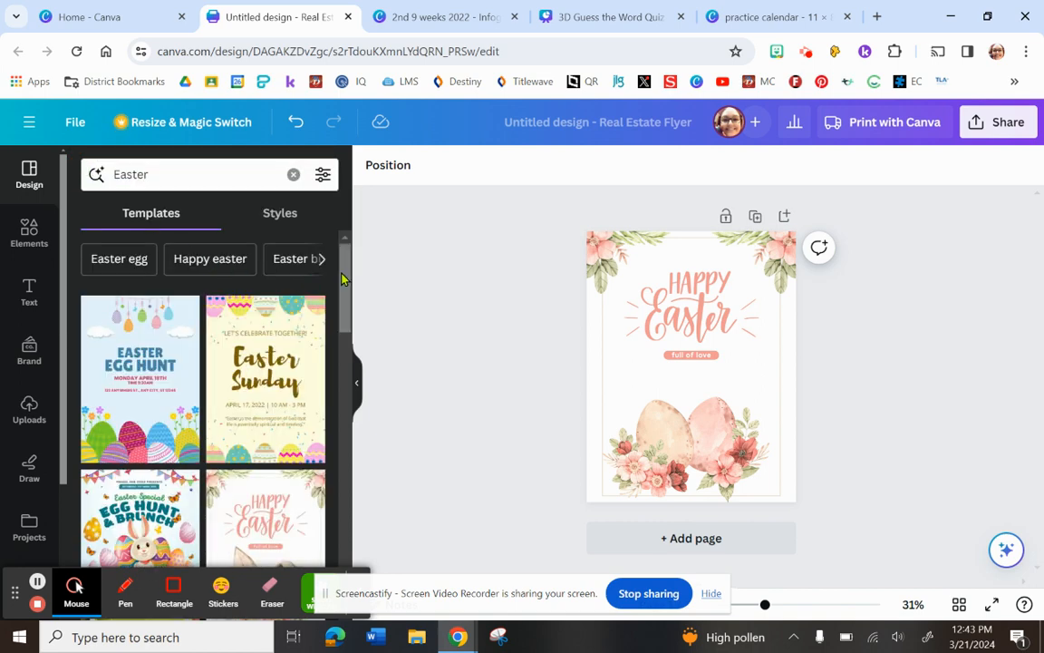
{"action": "left_click_drag", "start_coordinate": [344, 284], "coordinate": [348, 250]}
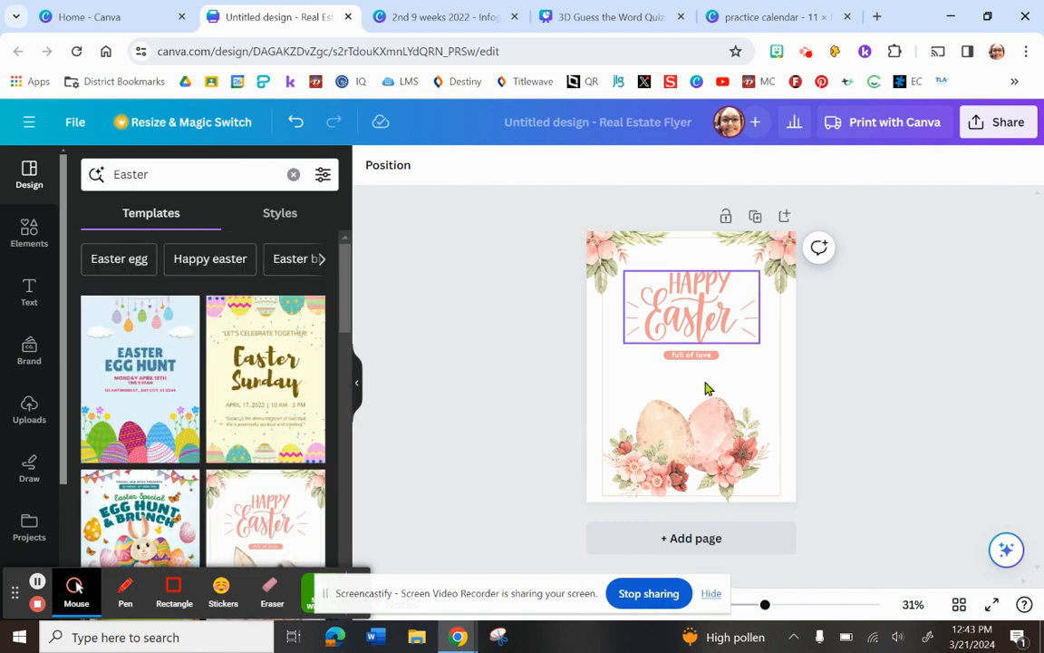
Add a second page with the Blue Modern Easter Egg Hunt Flyer template and rename the design as "name".
{"action": "left_click", "coordinate": [693, 541]}
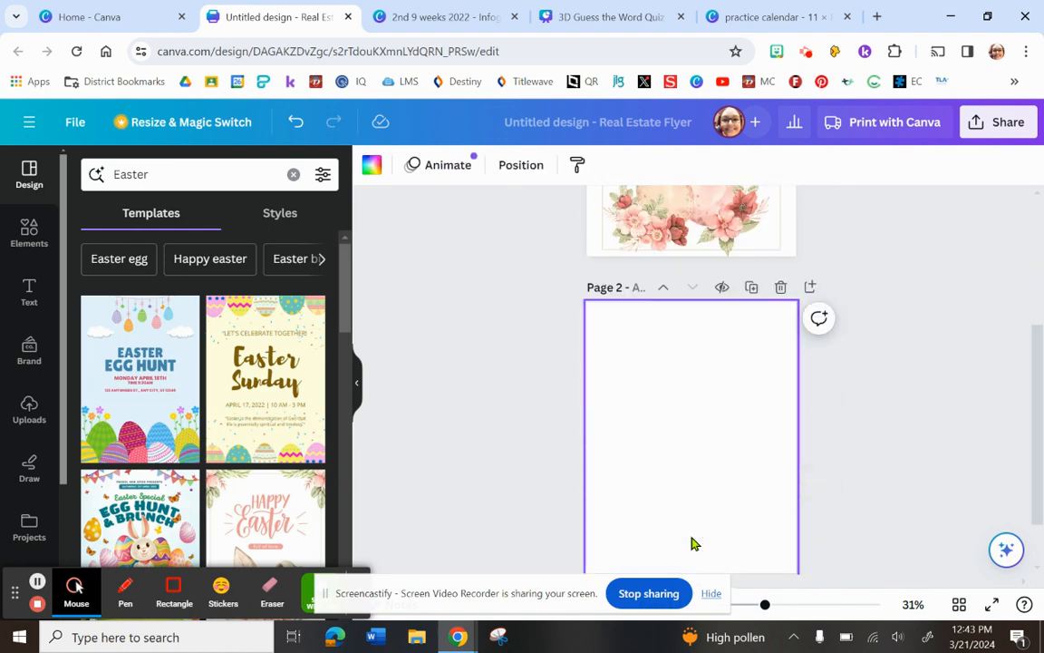
{"action": "left_click", "coordinate": [174, 367]}
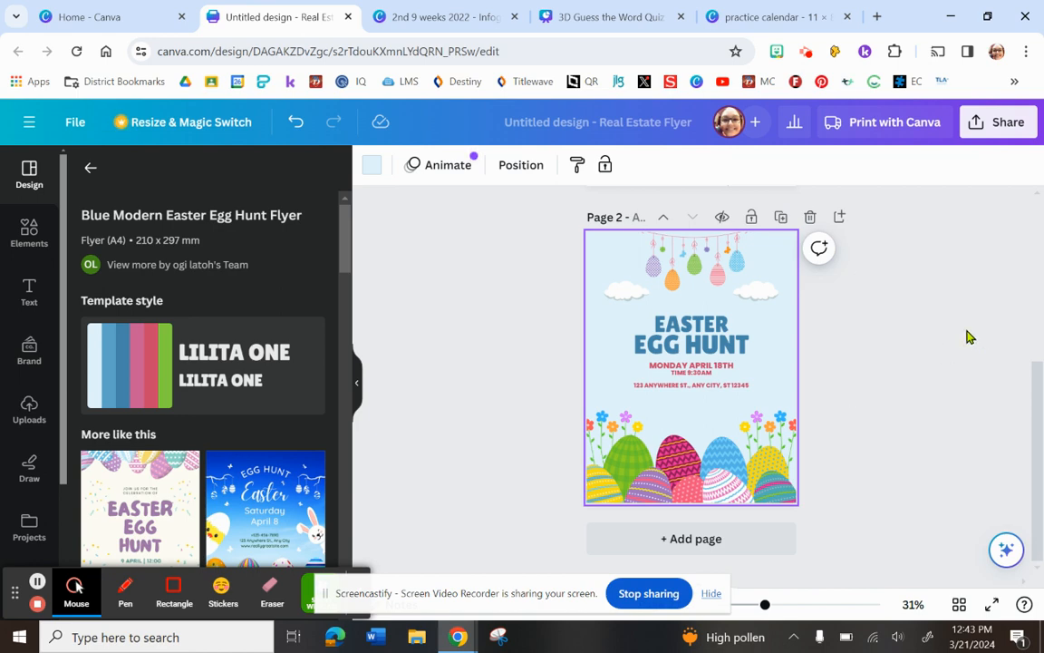
{"action": "left_click_drag", "start_coordinate": [1038, 427], "coordinate": [1039, 460]}
{"action": "left_click", "coordinate": [625, 124]}
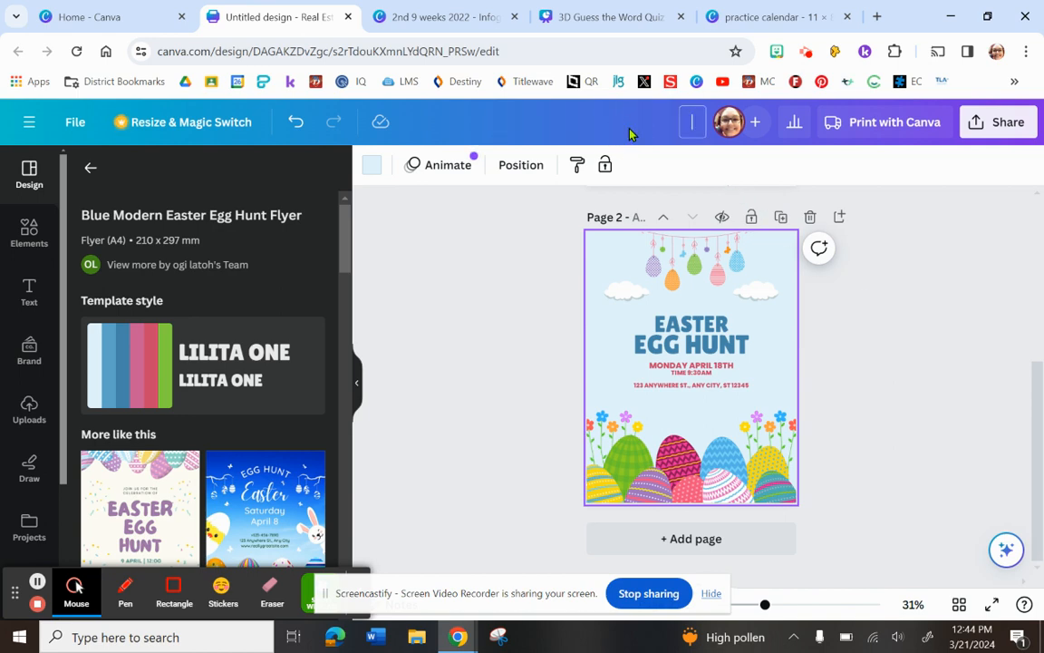
{"action": "type", "text": "name"}
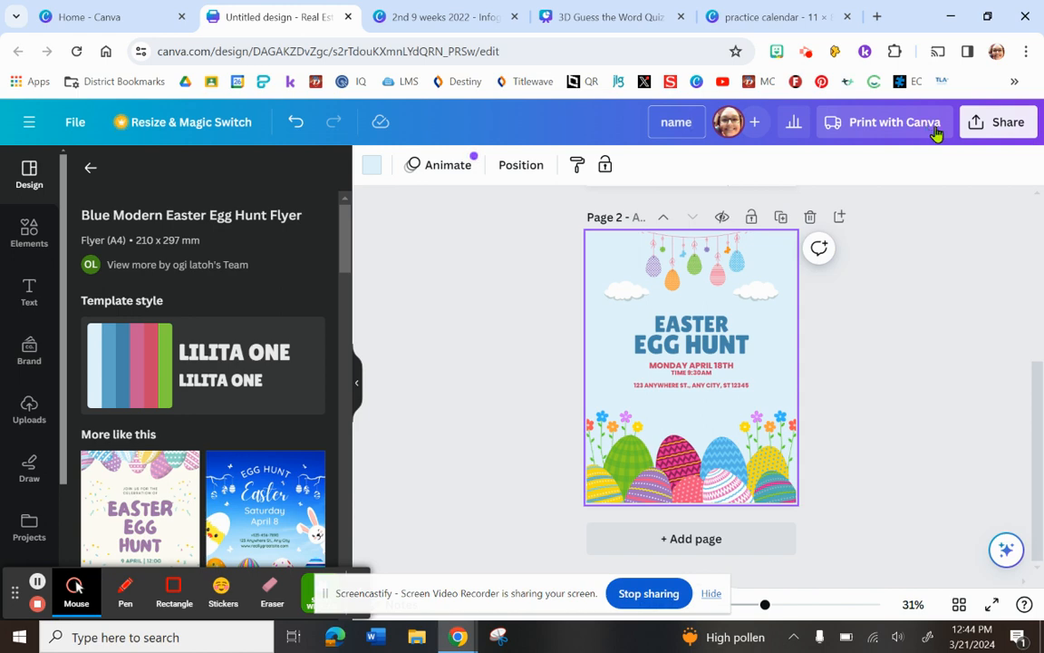
Examine the design's sharing options and the available download file types, and close them without downloading.
{"action": "left_click", "coordinate": [995, 124]}
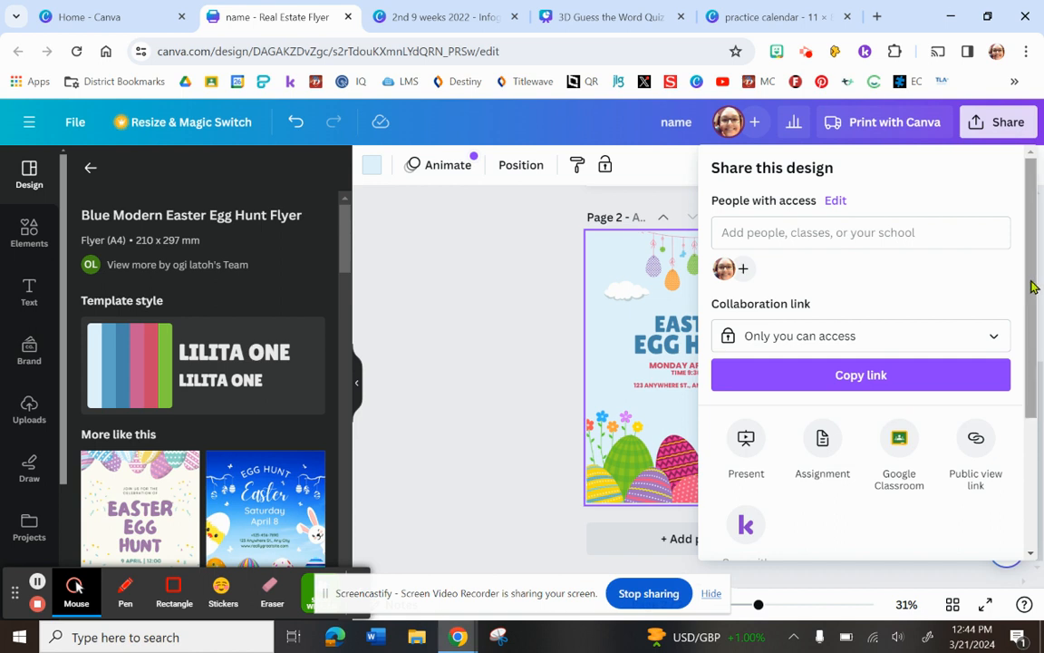
{"action": "left_click_drag", "start_coordinate": [1033, 288], "coordinate": [1025, 437]}
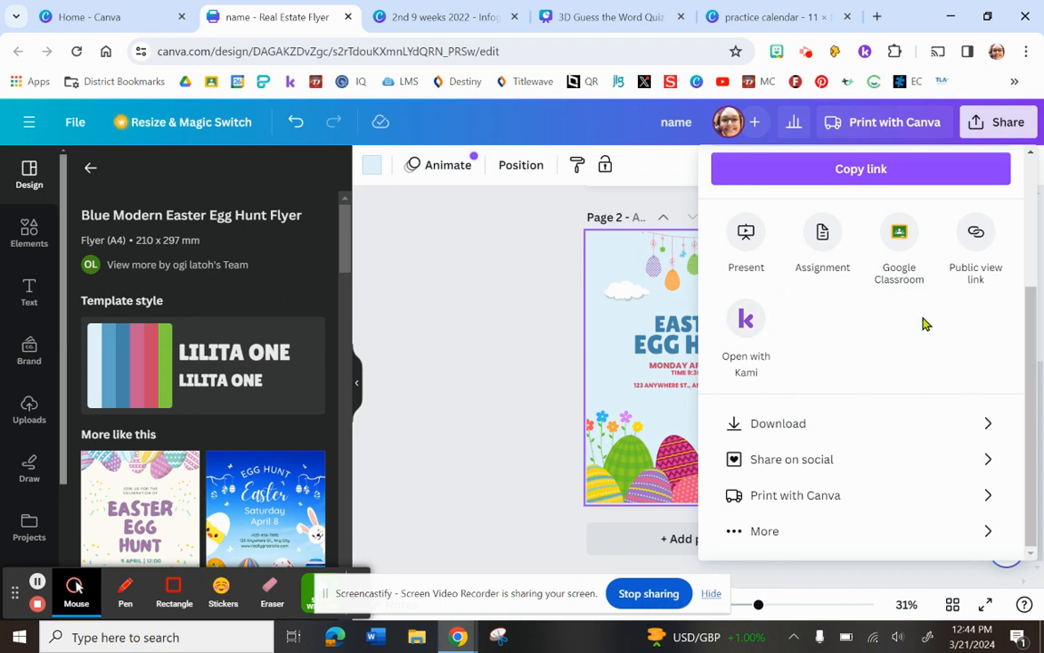
{"action": "left_click", "coordinate": [785, 427]}
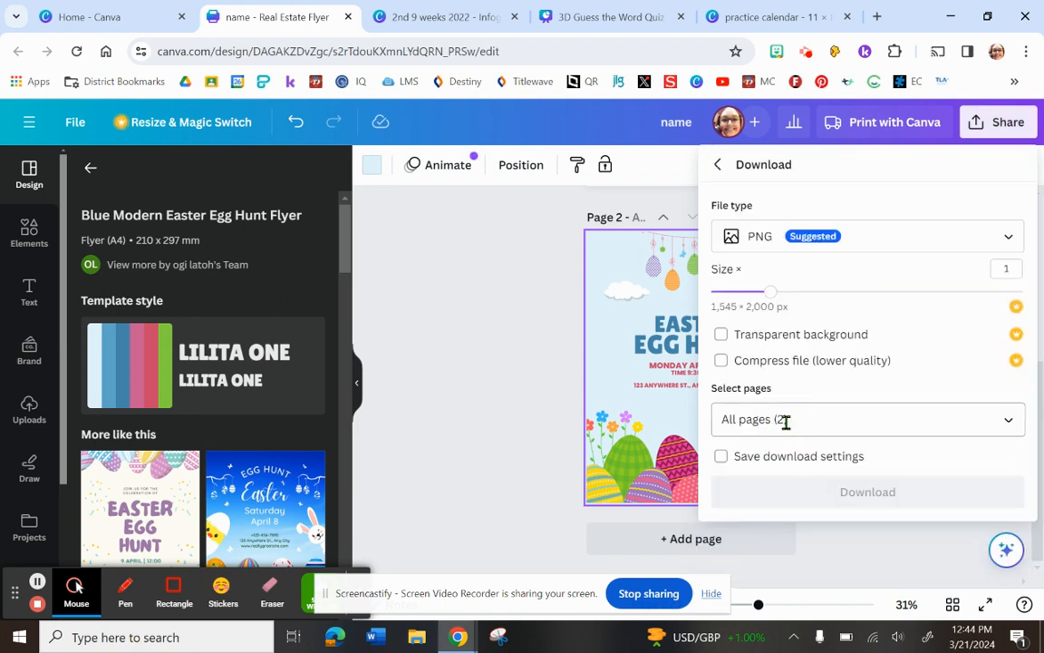
{"action": "left_click", "coordinate": [853, 241]}
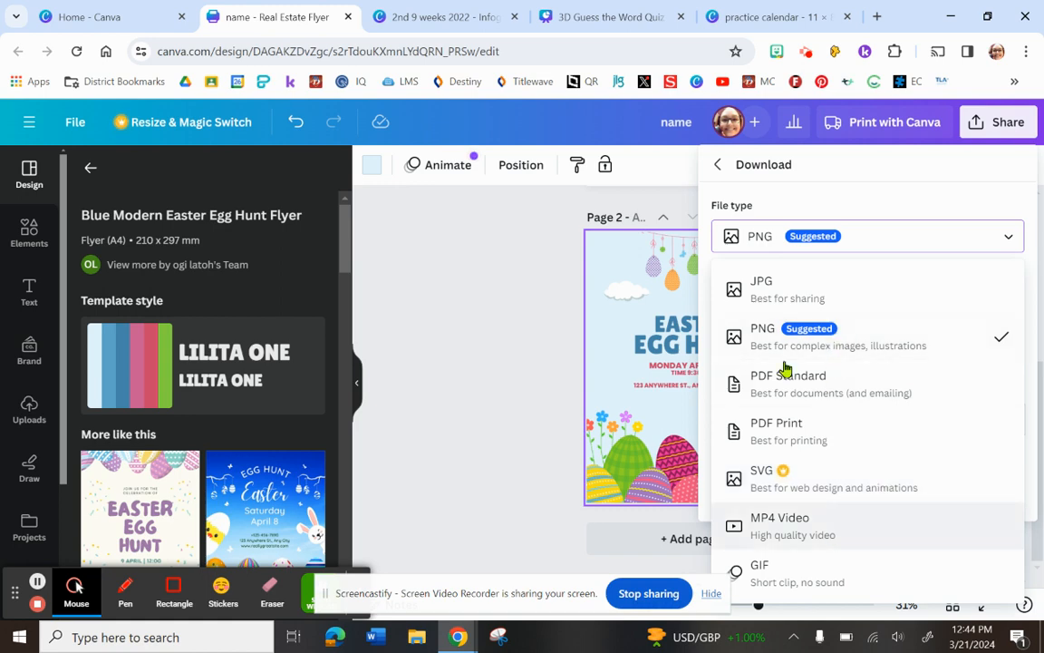
{"action": "left_click", "coordinate": [530, 492]}
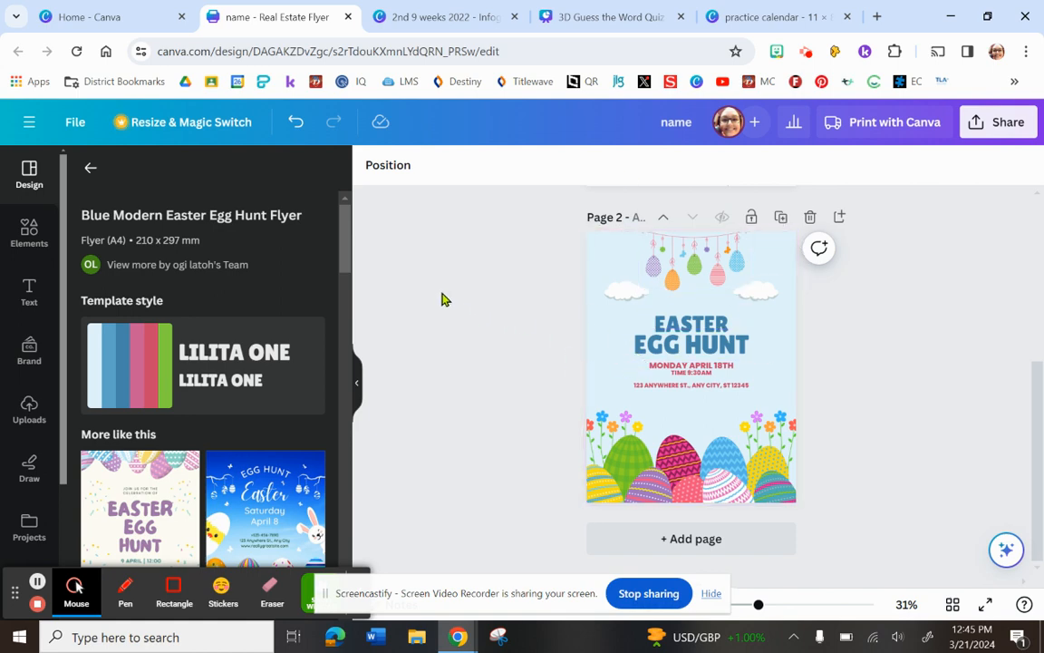
Preview both pages of the design resized to Instagram Post (Square), 1080 × 1080 px.
{"action": "left_click", "coordinate": [215, 119]}
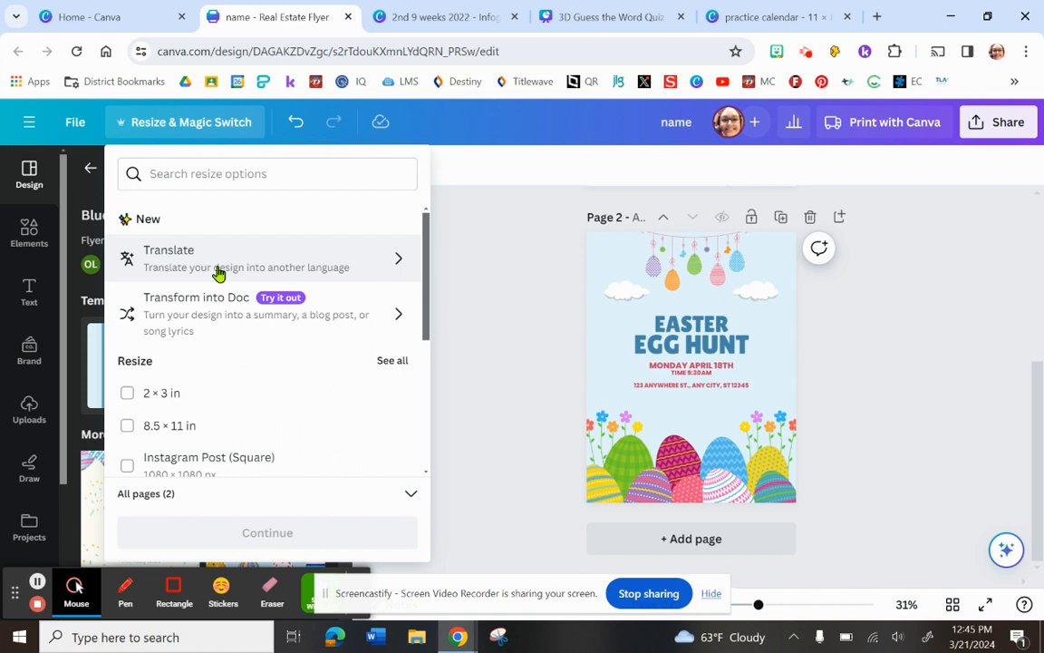
{"action": "left_click_drag", "start_coordinate": [427, 327], "coordinate": [427, 358]}
{"action": "left_click", "coordinate": [127, 398]}
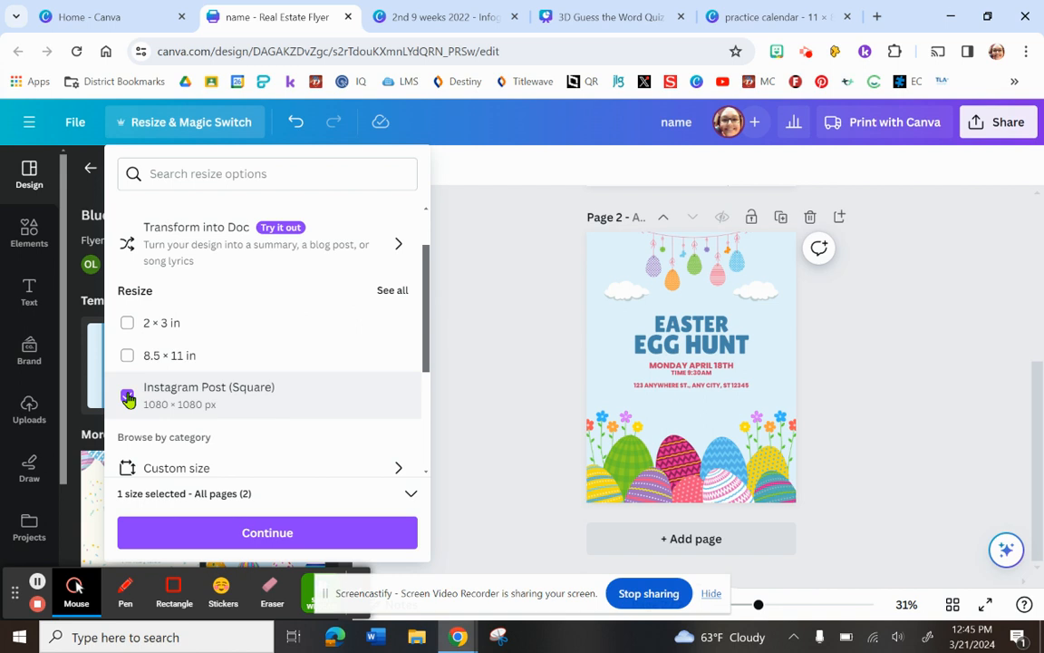
{"action": "left_click", "coordinate": [288, 531]}
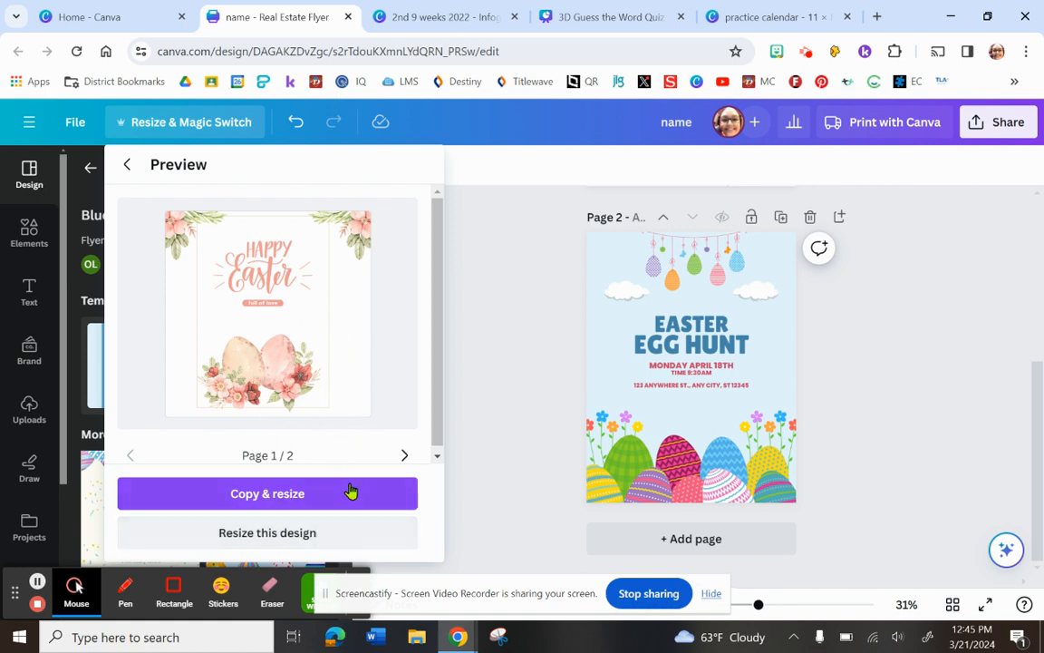
{"action": "left_click", "coordinate": [404, 455]}
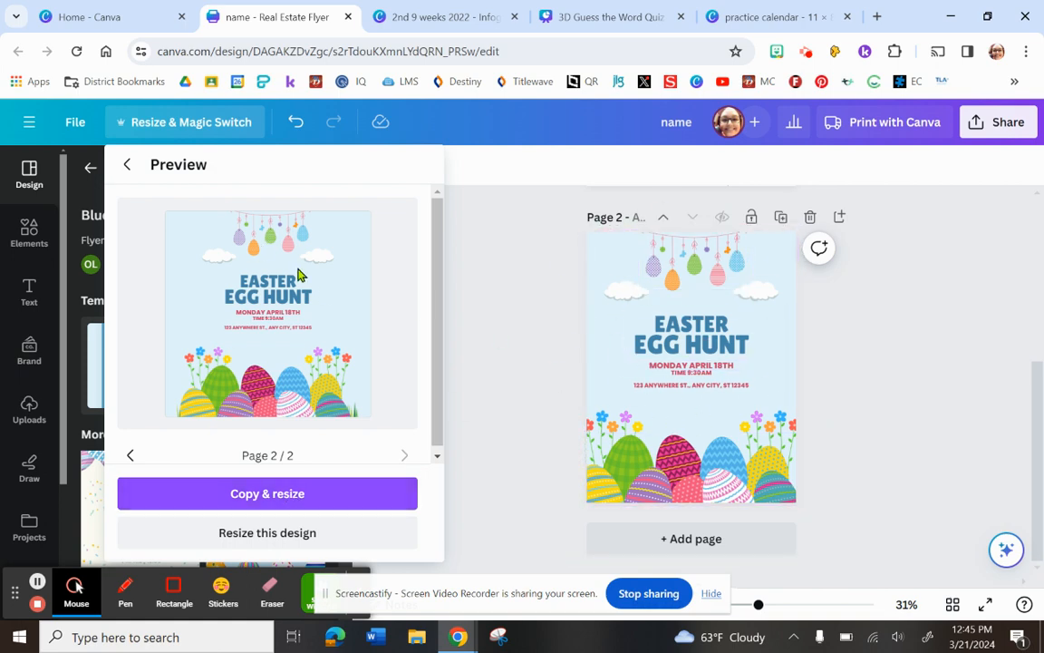
{"action": "left_click", "coordinate": [440, 363]}
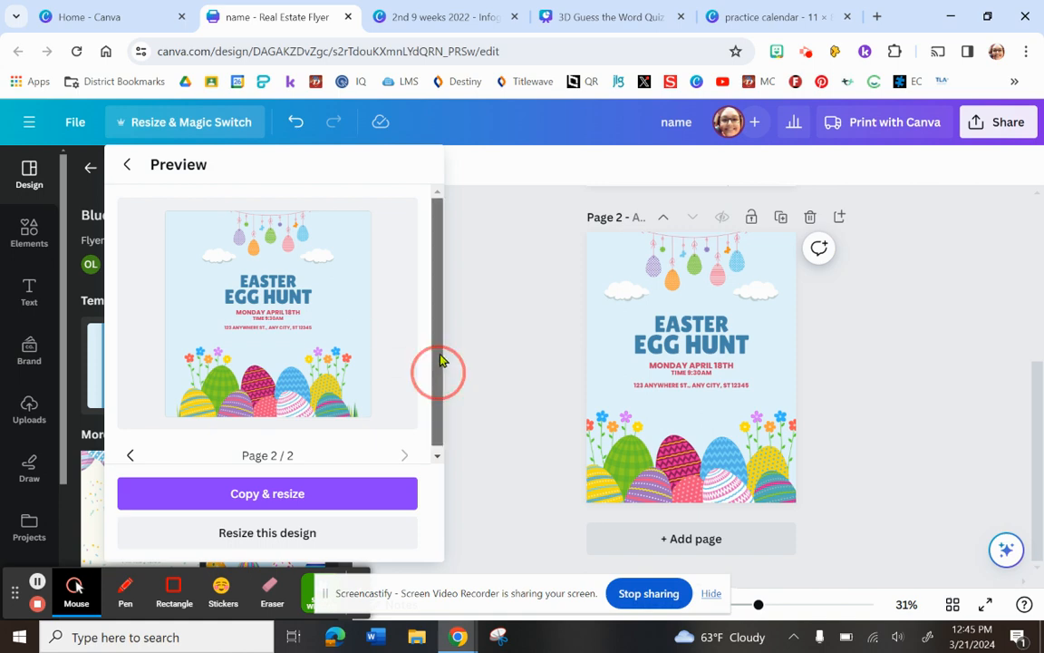
{"action": "scroll", "coordinate": [251, 312], "scroll_direction": "down", "scroll_amount": 1}
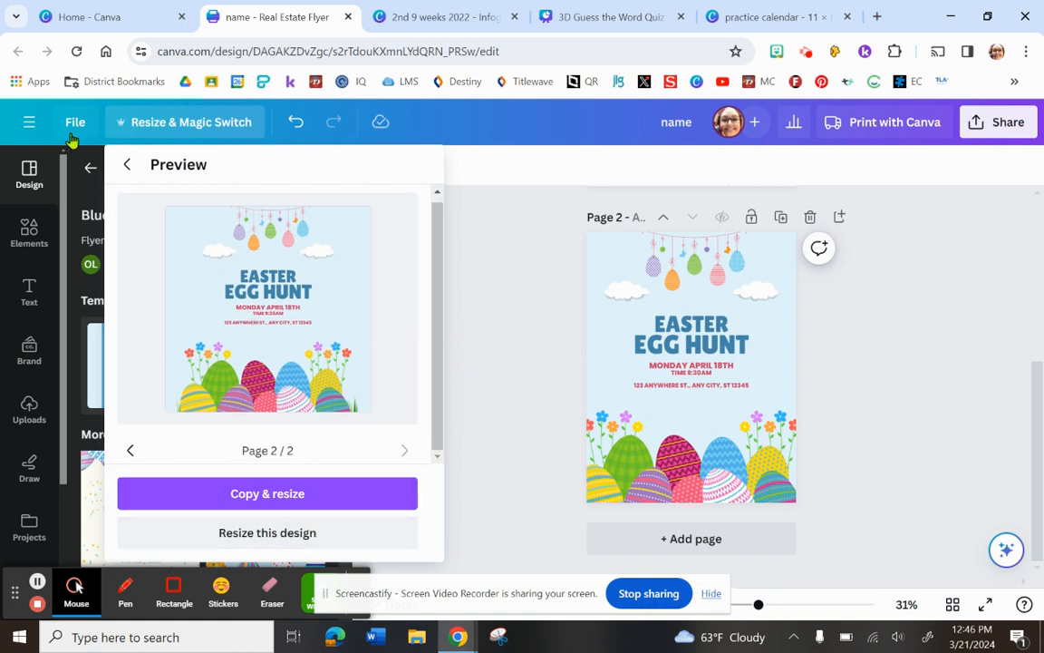
Return from the preview to the resize options, look through the size categories and close them without resizing.
{"action": "left_click", "coordinate": [127, 164]}
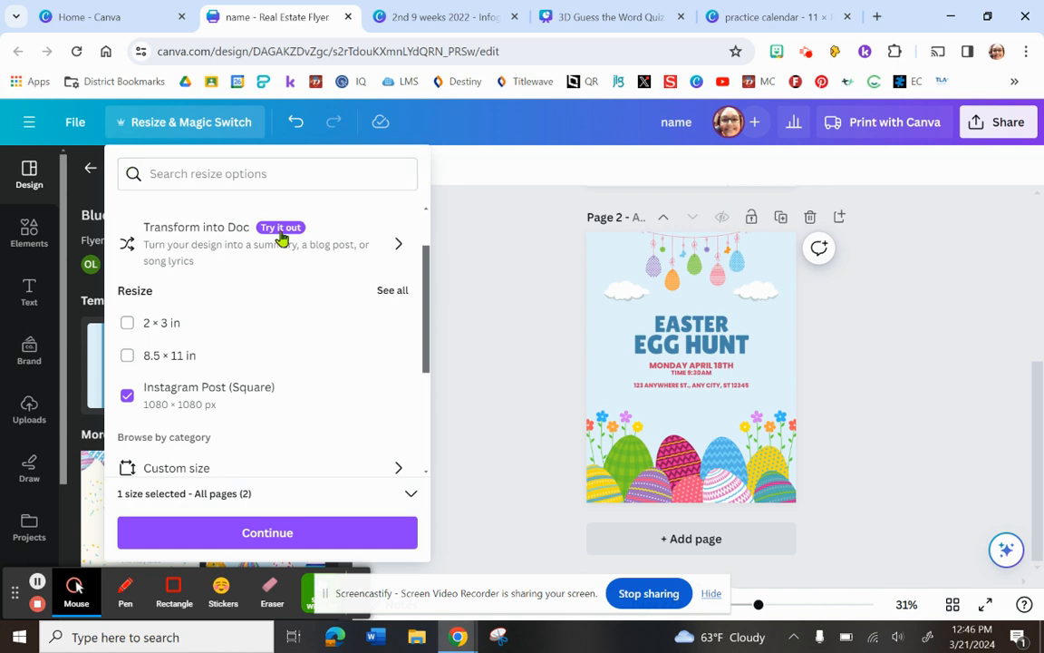
{"action": "left_click", "coordinate": [426, 322]}
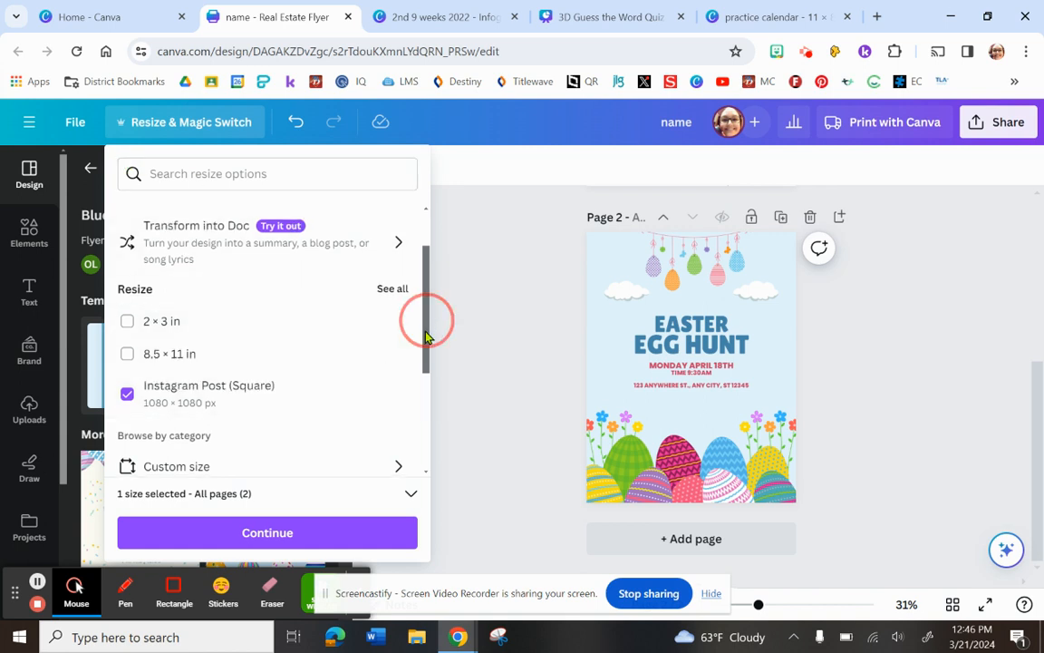
{"action": "left_click_drag", "start_coordinate": [426, 336], "coordinate": [426, 447]}
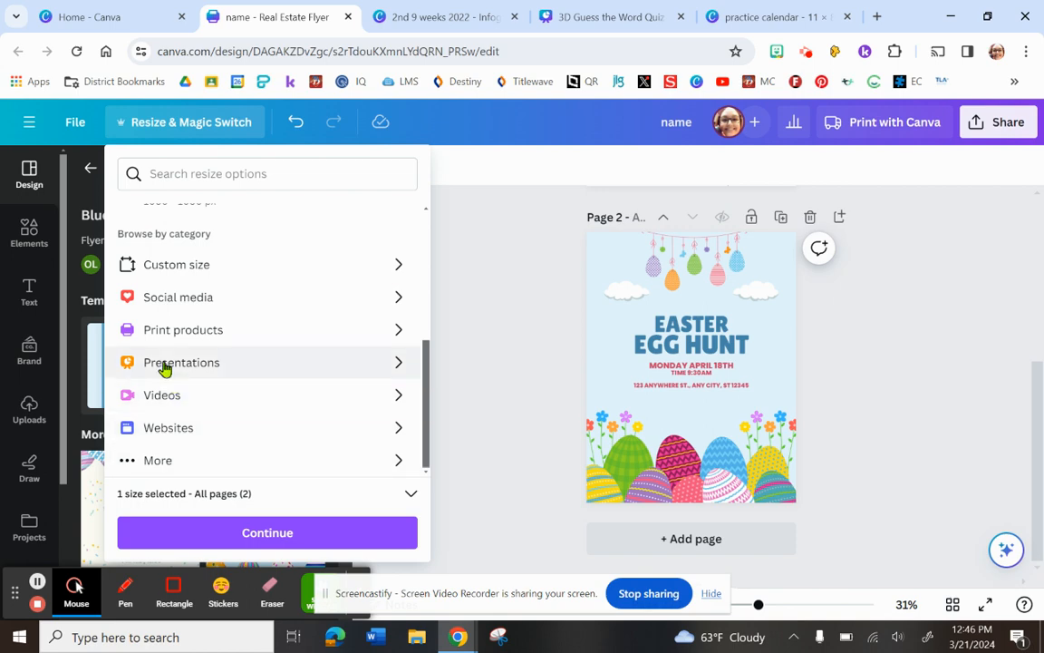
{"action": "left_click", "coordinate": [468, 293]}
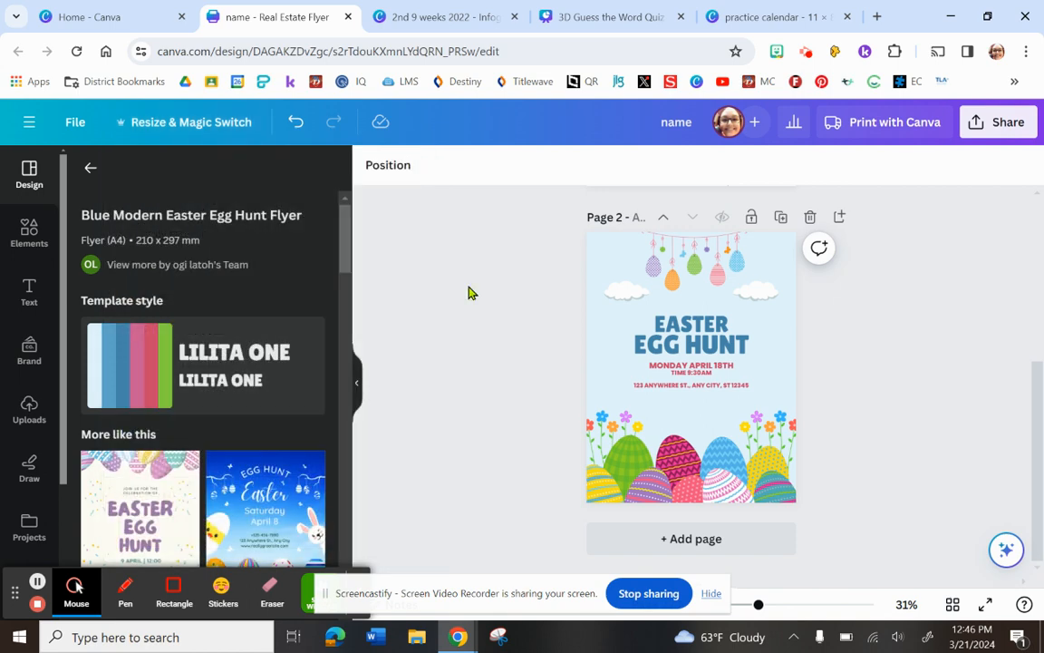
Switch to the Canva home page, dismiss the open design suggestions and return to the start of the page.
{"action": "left_click", "coordinate": [77, 18]}
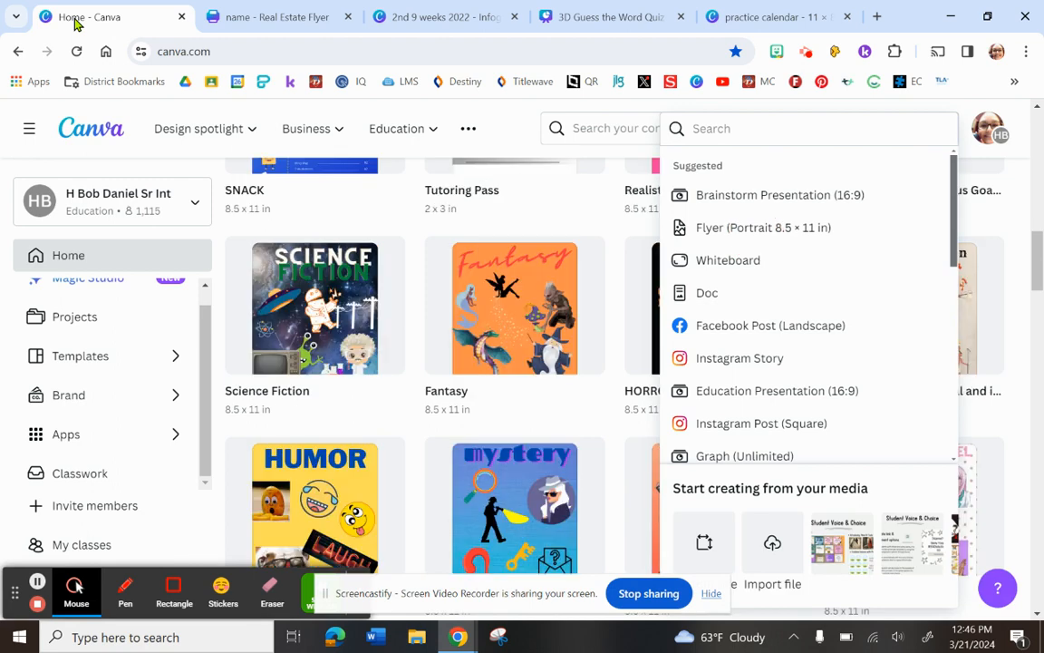
{"action": "left_click", "coordinate": [507, 126]}
{"action": "left_click", "coordinate": [413, 139]}
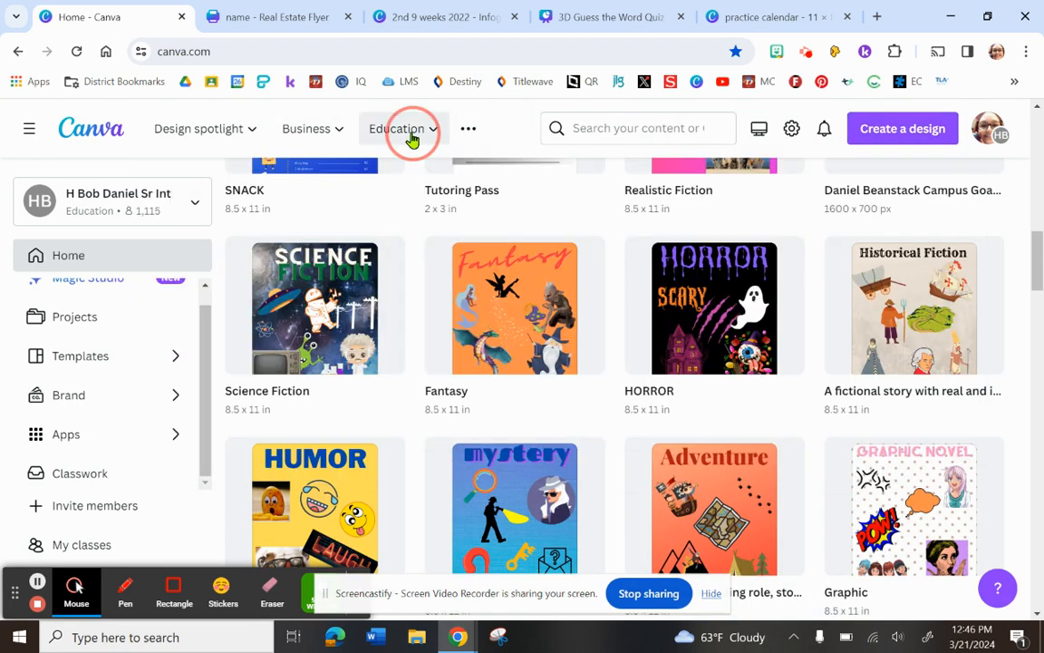
{"action": "left_click", "coordinate": [412, 138]}
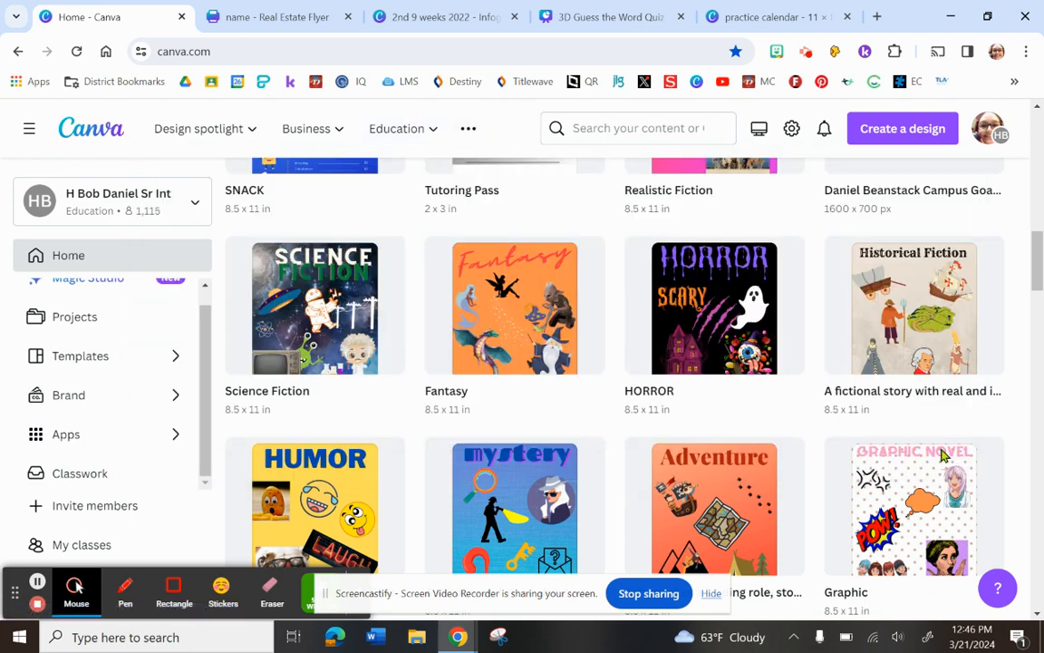
{"action": "scroll", "coordinate": [934, 244], "scroll_direction": "up", "scroll_amount": 10}
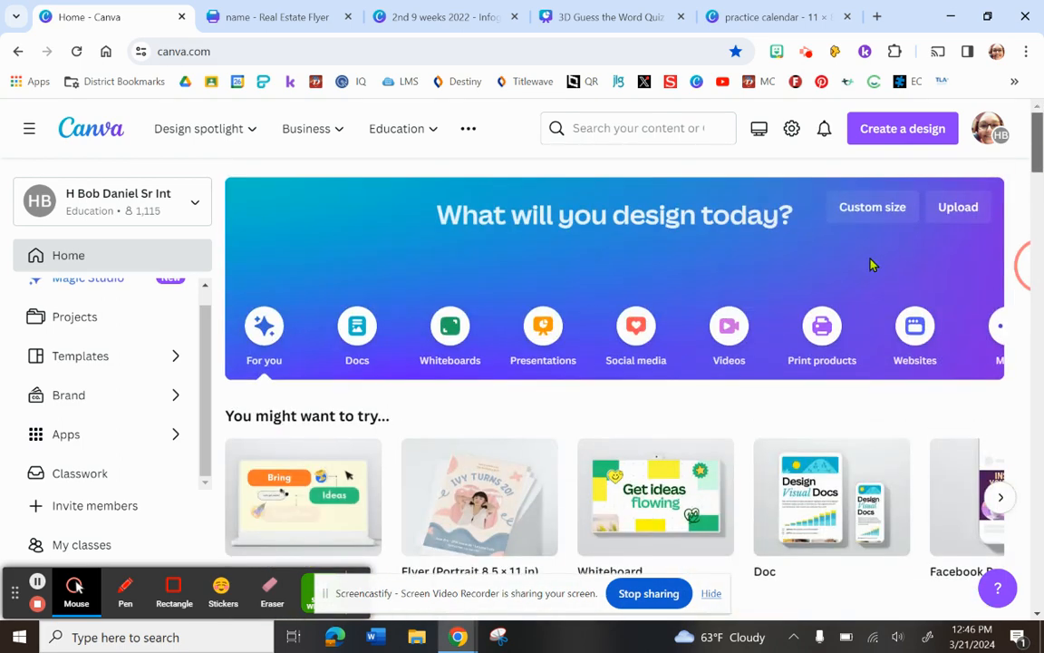